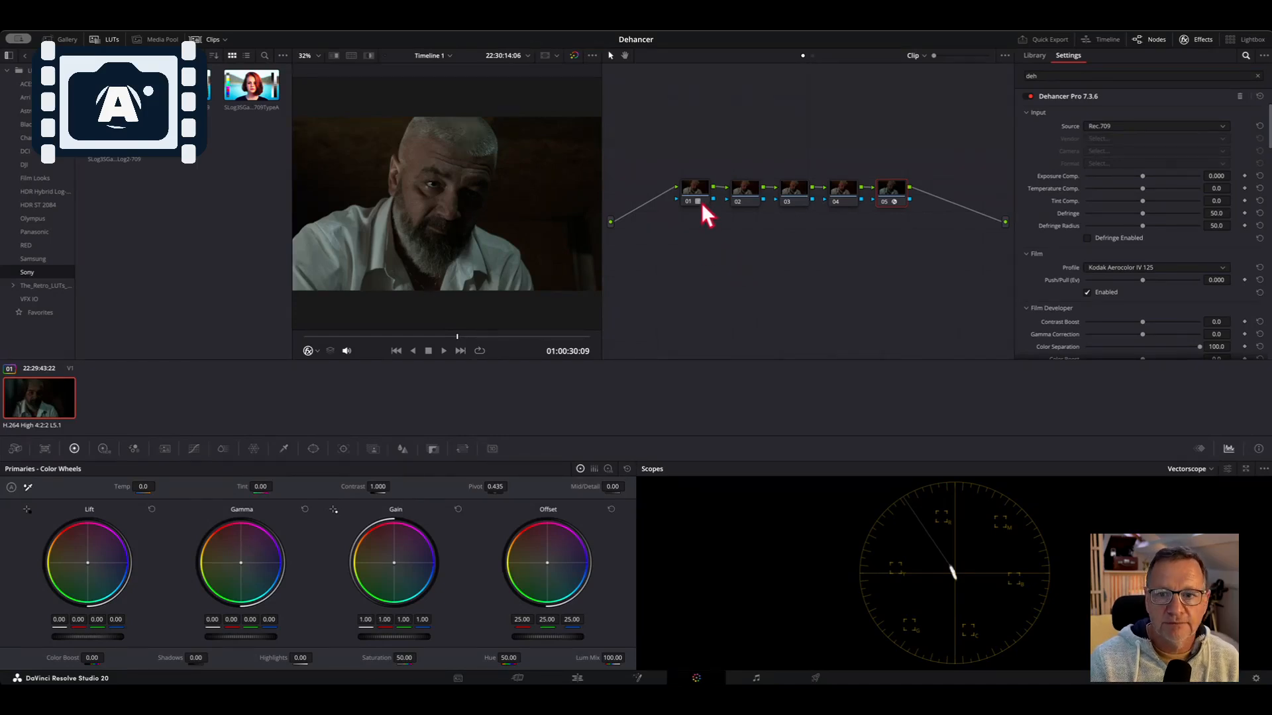
Toggle the Dehancer node and the first node off and on to compare the image with and without them
{"action": "left_click", "coordinate": [884, 202]}
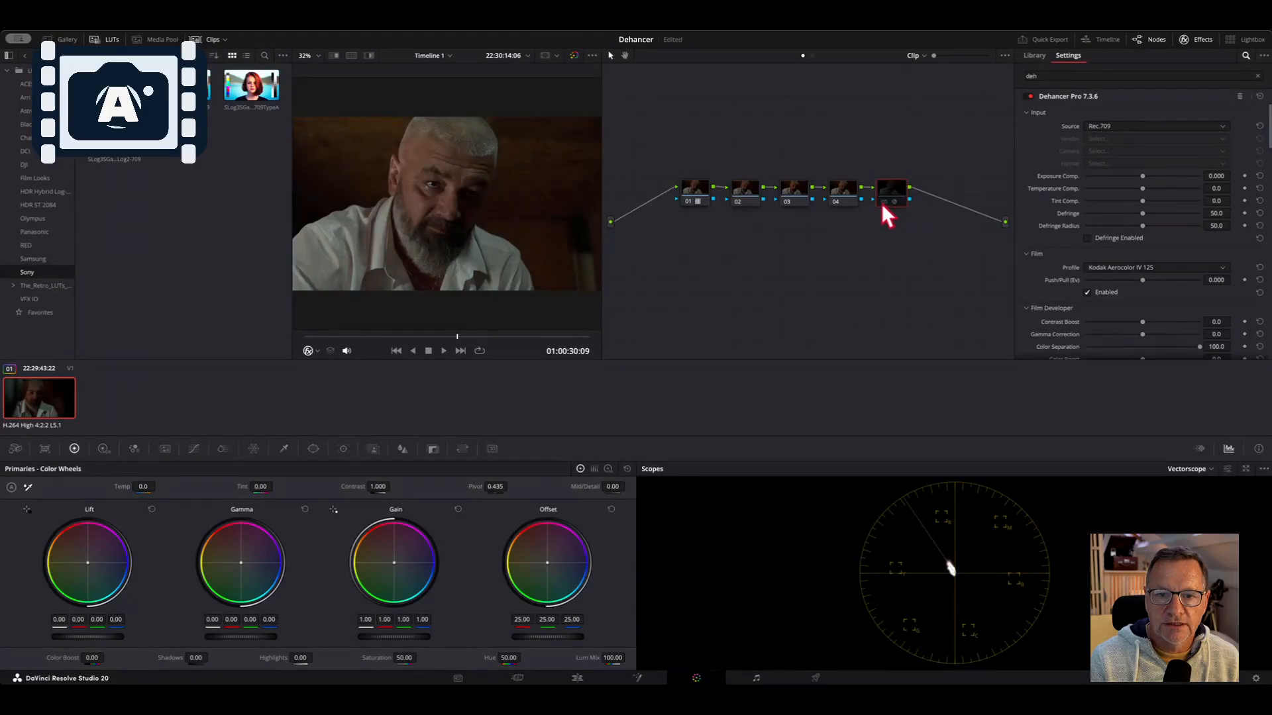
{"action": "left_click", "coordinate": [688, 201]}
{"action": "left_click", "coordinate": [688, 202]}
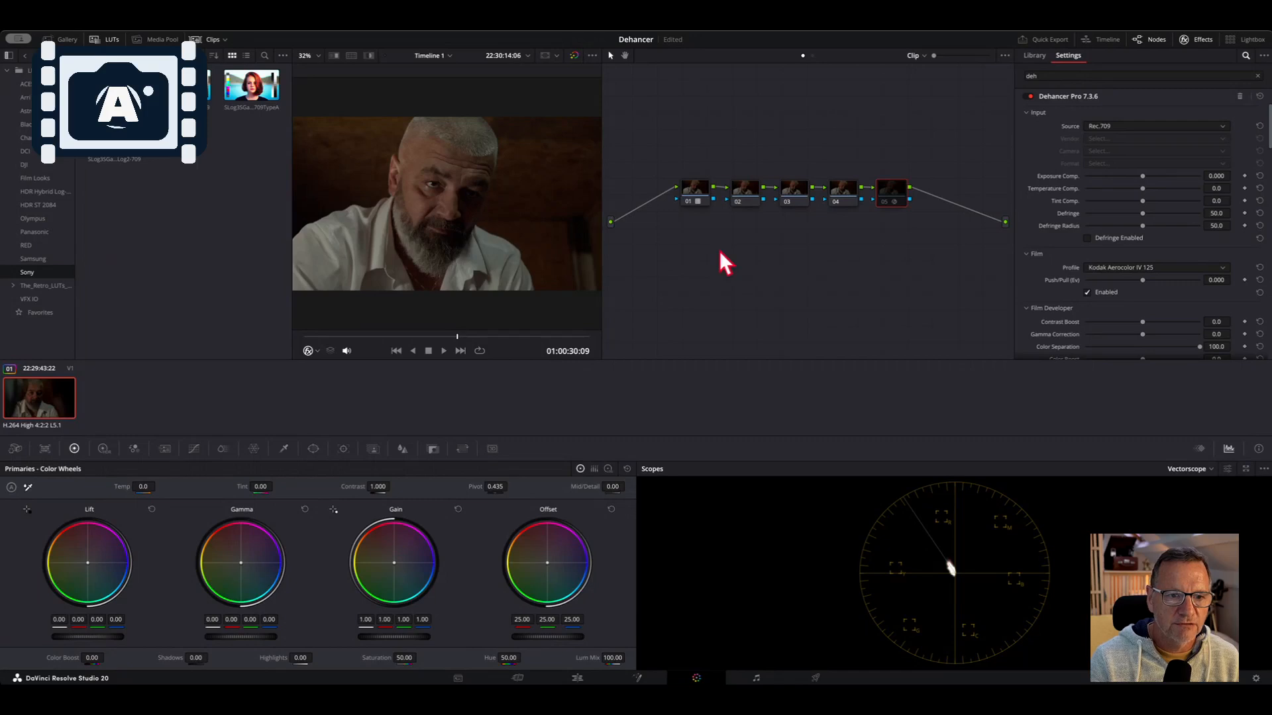
{"action": "left_click", "coordinate": [882, 203]}
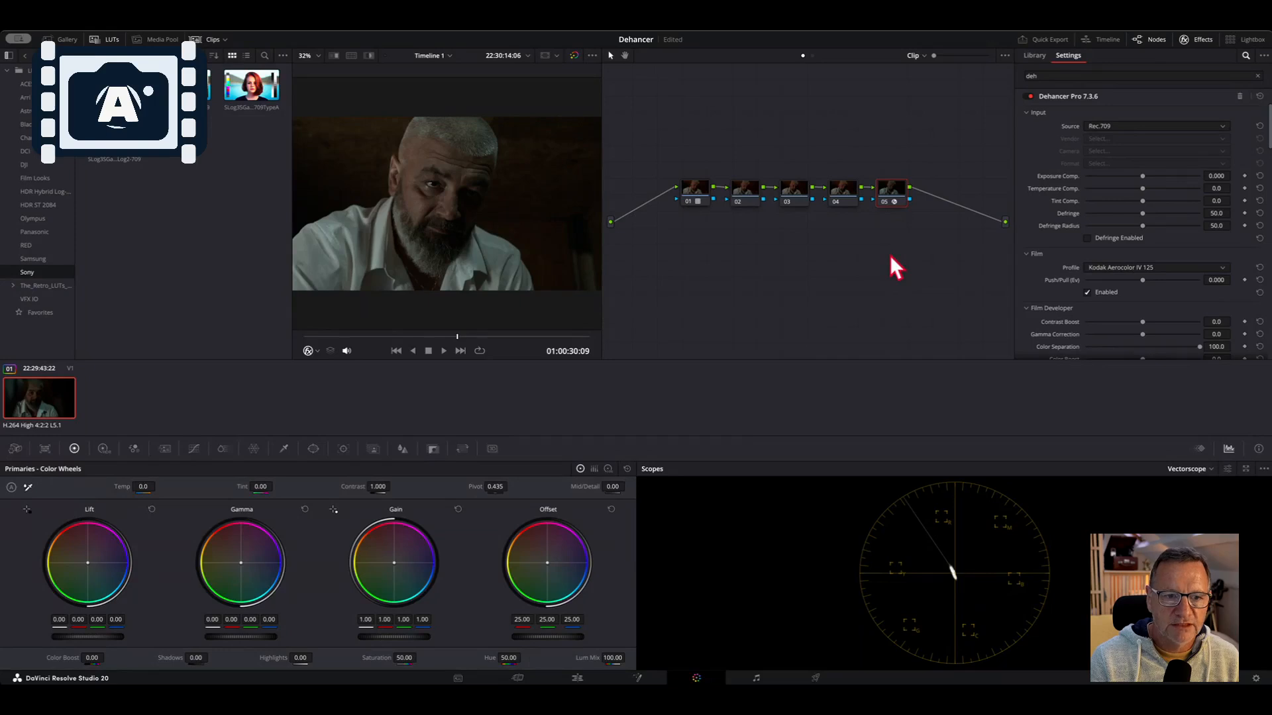
{"action": "left_click", "coordinate": [885, 200]}
{"action": "left_click", "coordinate": [884, 199]}
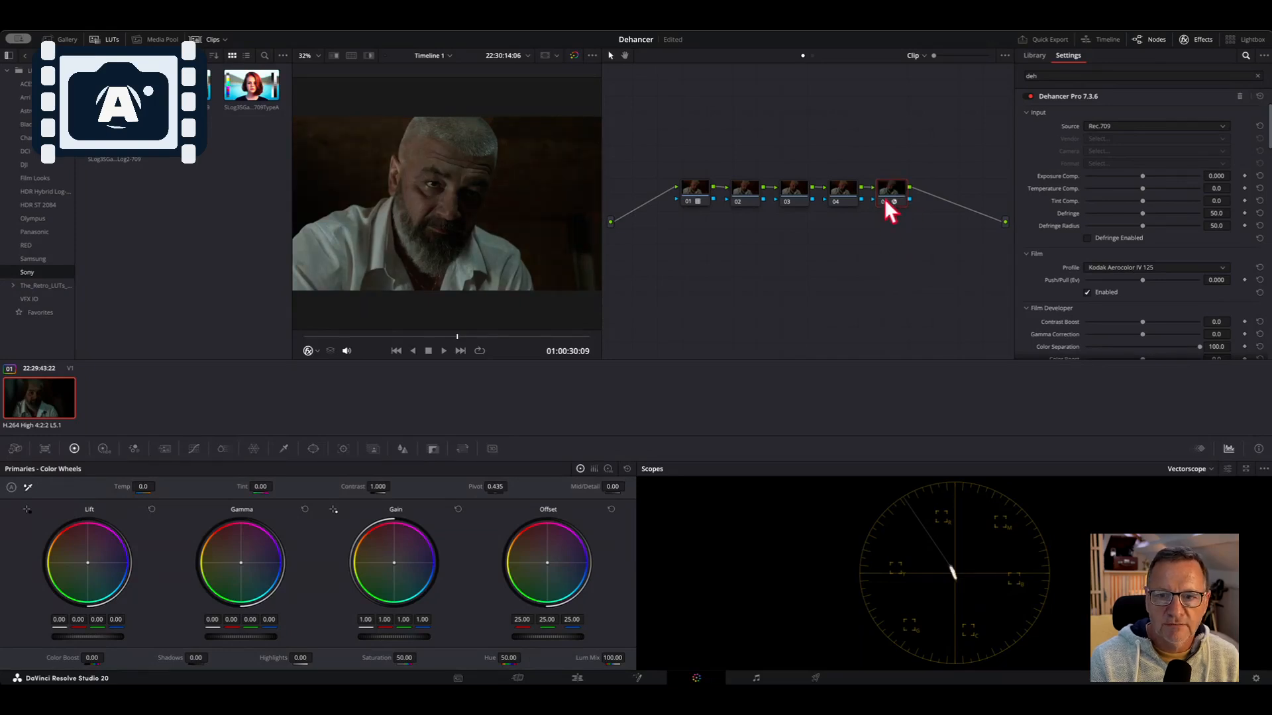
{"action": "left_click", "coordinate": [885, 201]}
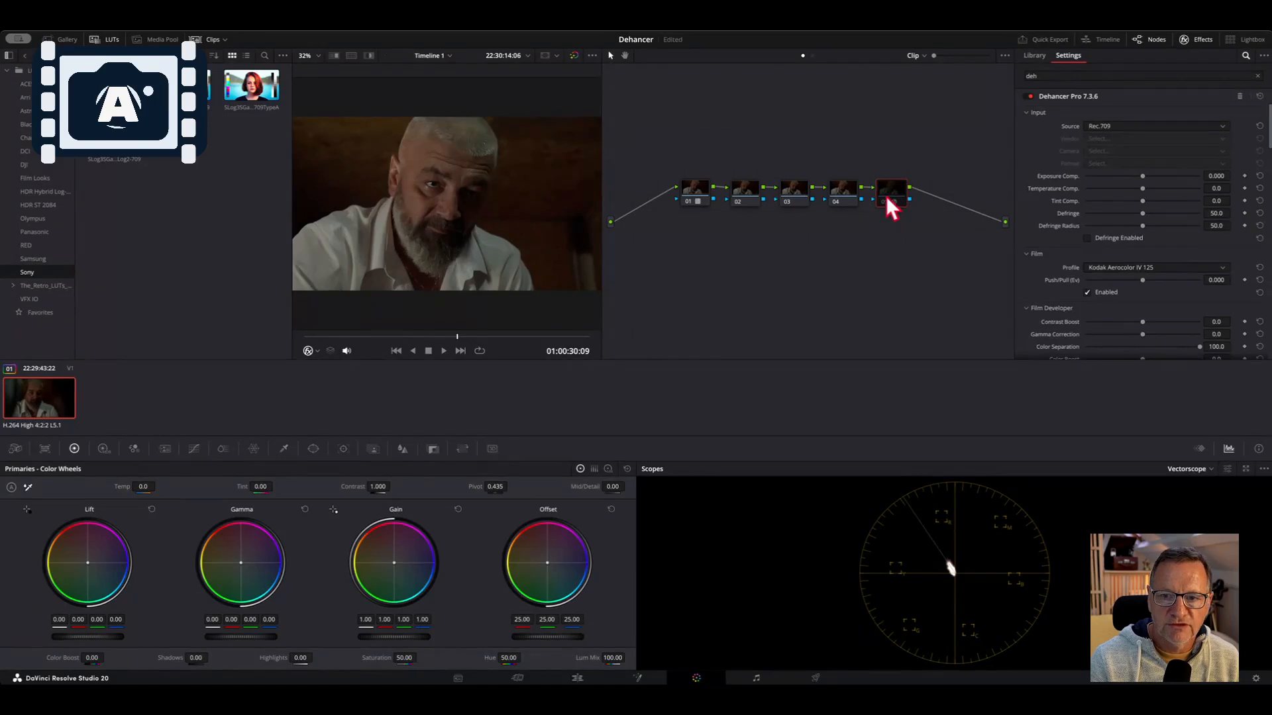
{"action": "left_click", "coordinate": [884, 203]}
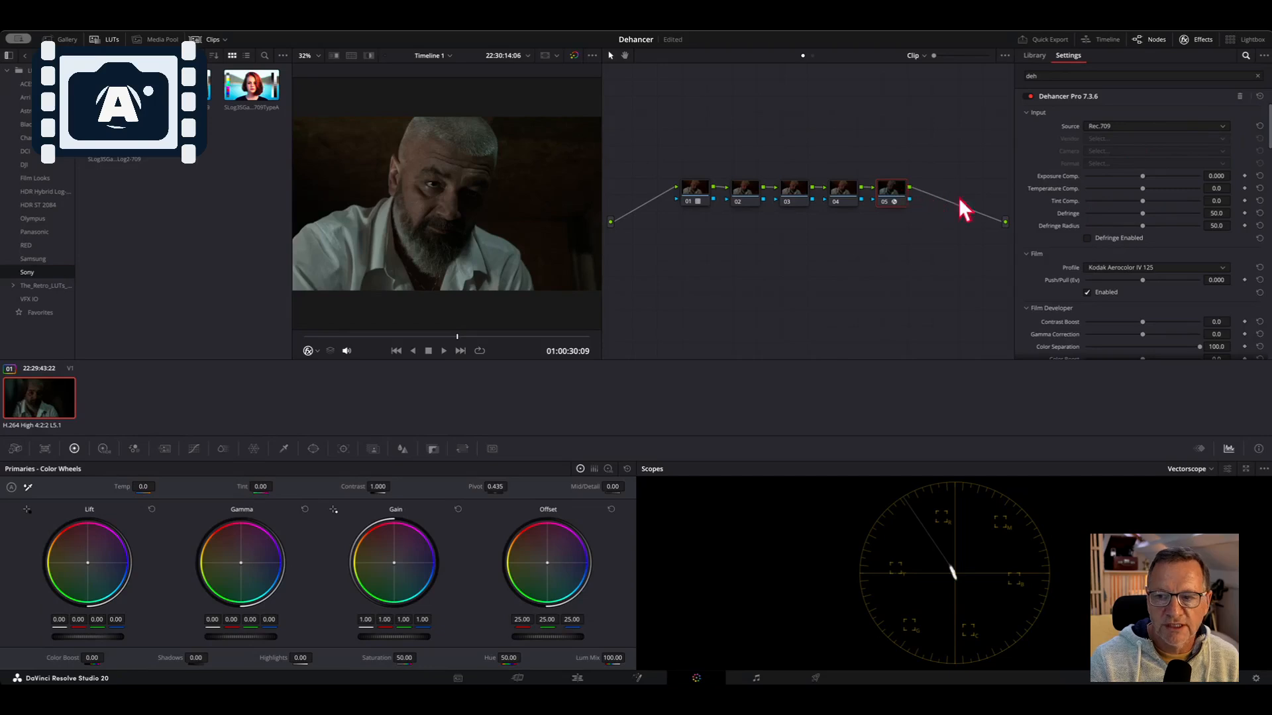
Switch the Film section's Enabled option off and back on to compare the Kodak Aerocolor IV 125 profile's effect
{"action": "scroll", "coordinate": [1166, 196], "scroll_direction": "down", "scroll_amount": 10}
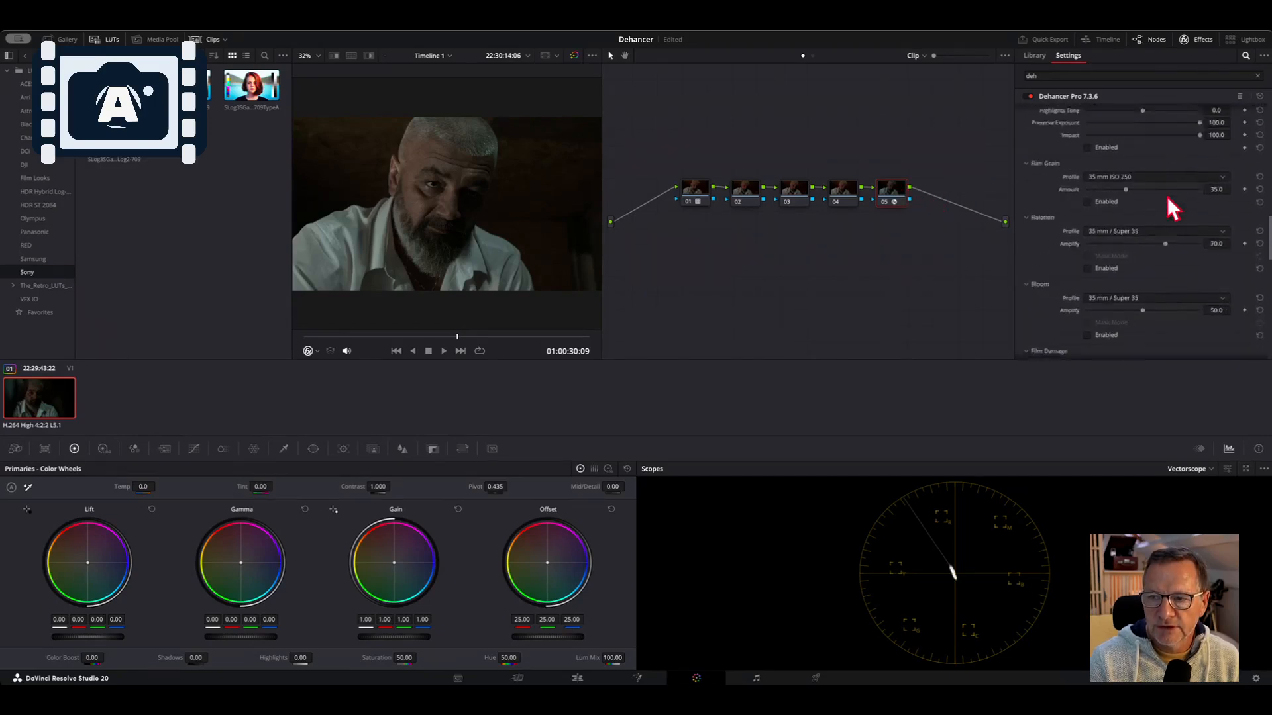
{"action": "scroll", "coordinate": [1168, 197], "scroll_direction": "up", "scroll_amount": 10}
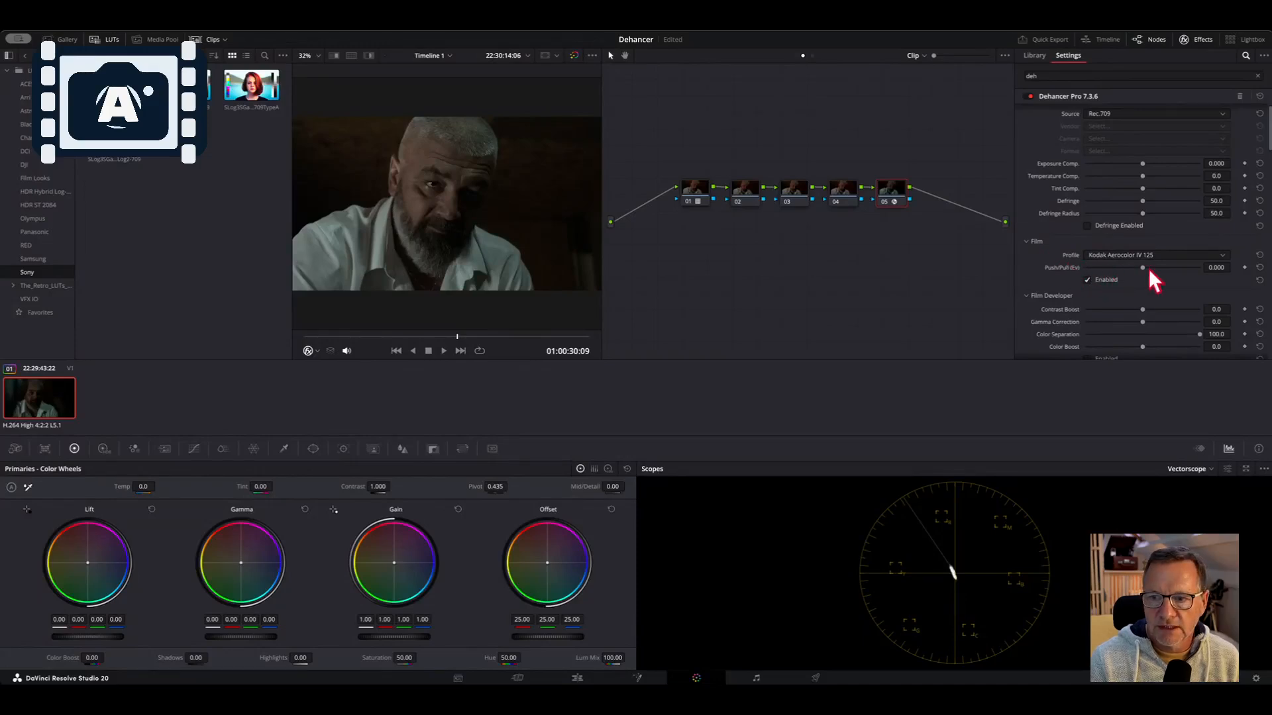
{"action": "left_click", "coordinate": [1087, 279]}
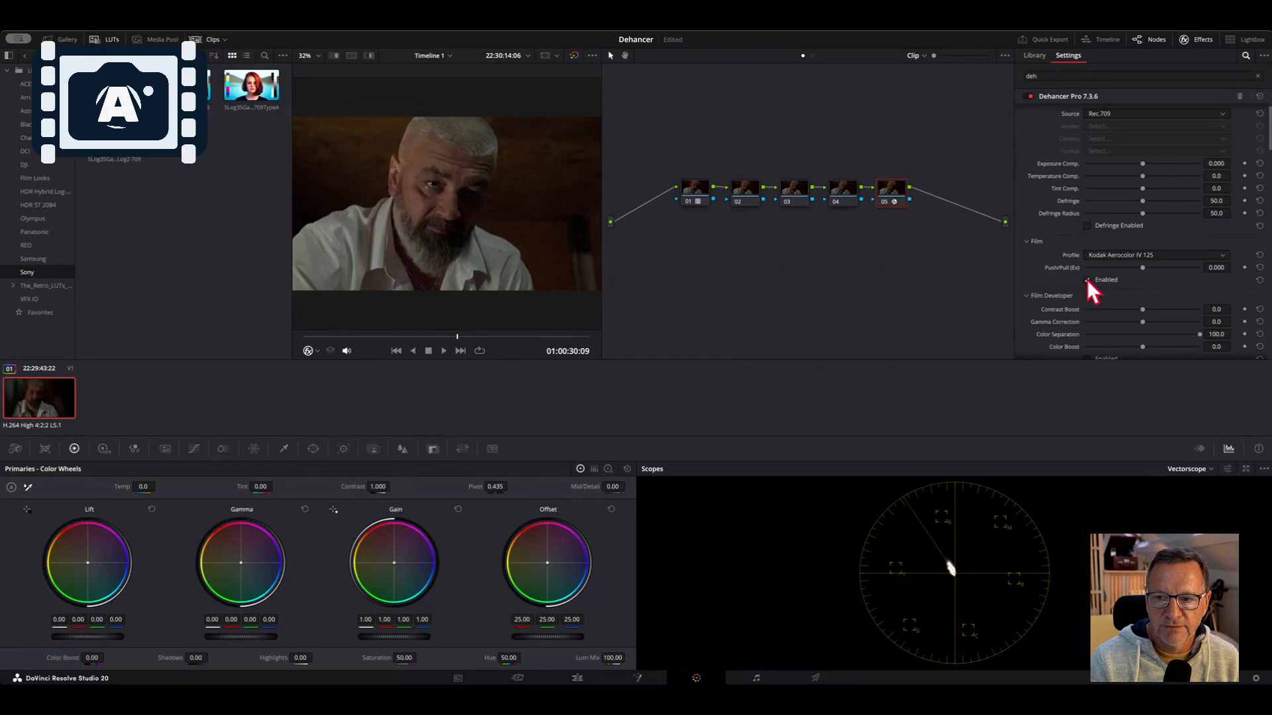
{"action": "left_click", "coordinate": [1086, 279]}
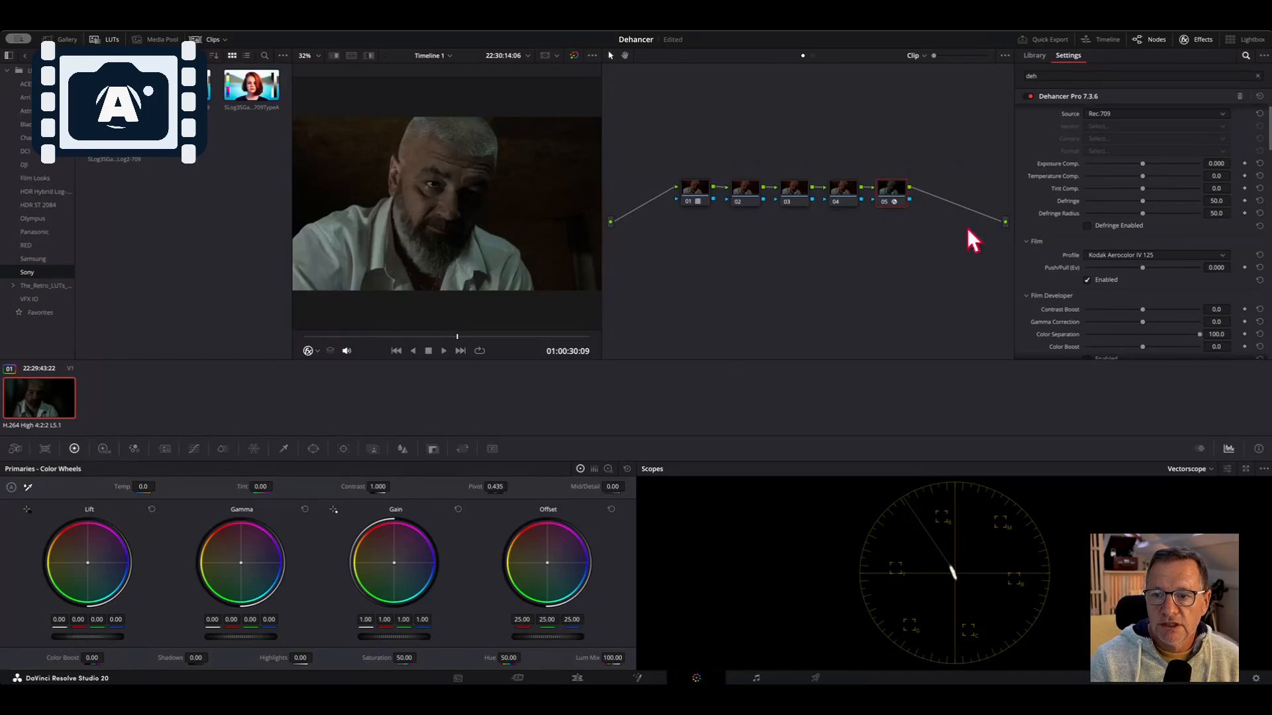
Try lowering and raising Exposure Comp., then reset it to its default
{"action": "scroll", "coordinate": [1136, 249], "scroll_direction": "down", "scroll_amount": 1}
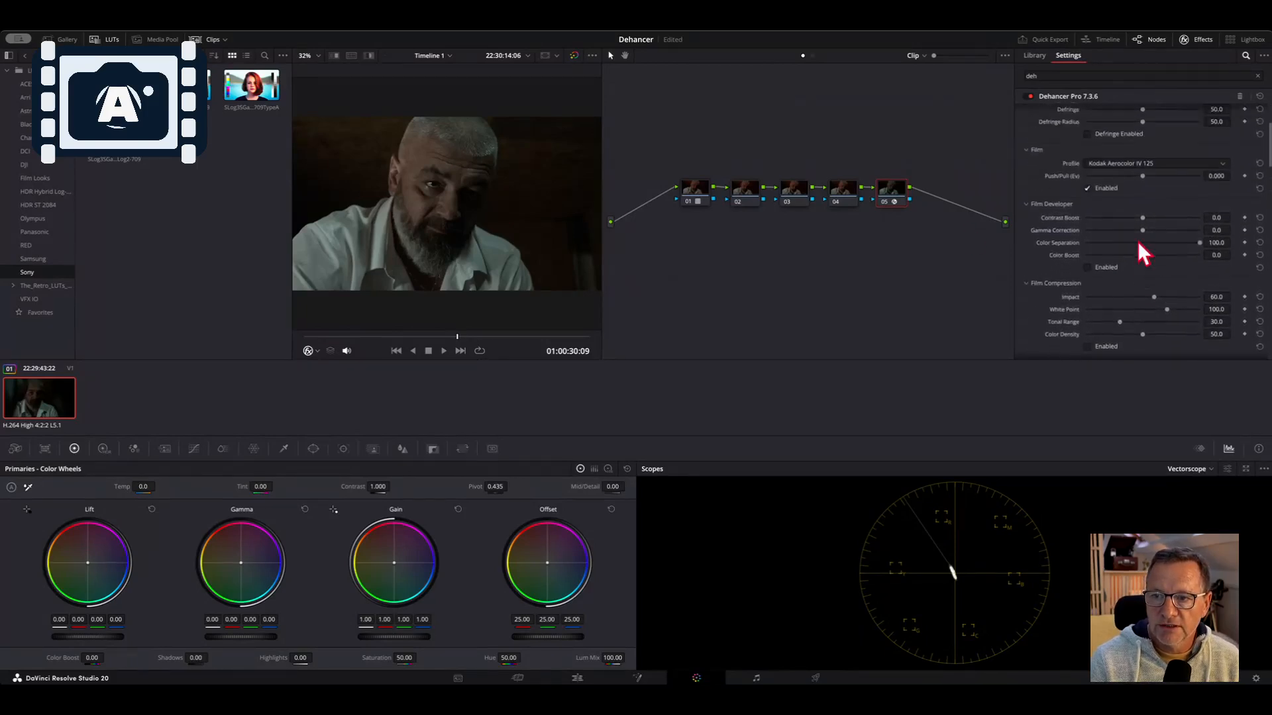
{"action": "scroll", "coordinate": [1138, 242], "scroll_direction": "down", "scroll_amount": 3}
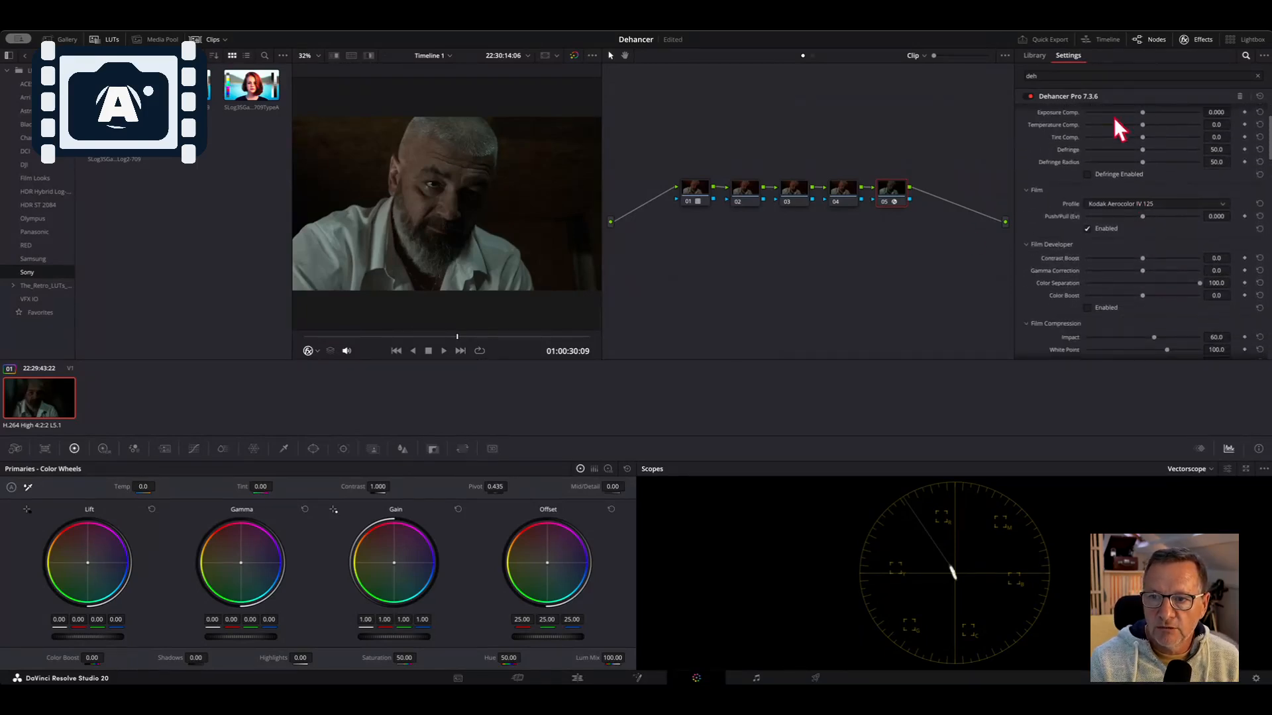
{"action": "scroll", "coordinate": [1111, 129], "scroll_direction": "up", "scroll_amount": 4}
{"action": "scroll", "coordinate": [1119, 142], "scroll_direction": "down", "scroll_amount": 2}
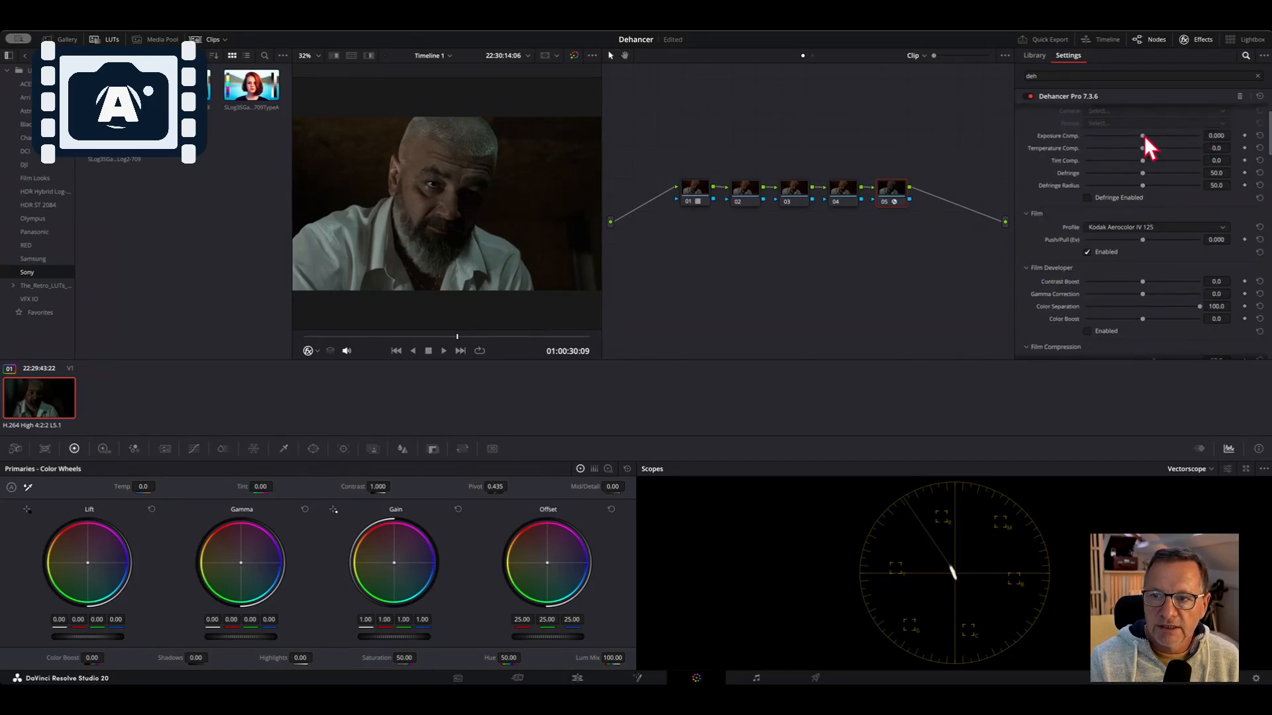
{"action": "mouse_move", "coordinate": [1143, 135]}
{"action": "left_mouse_down"}
{"action": "mouse_move", "coordinate": [1166, 135]}
{"action": "mouse_move", "coordinate": [1133, 135]}
{"action": "left_mouse_up"}
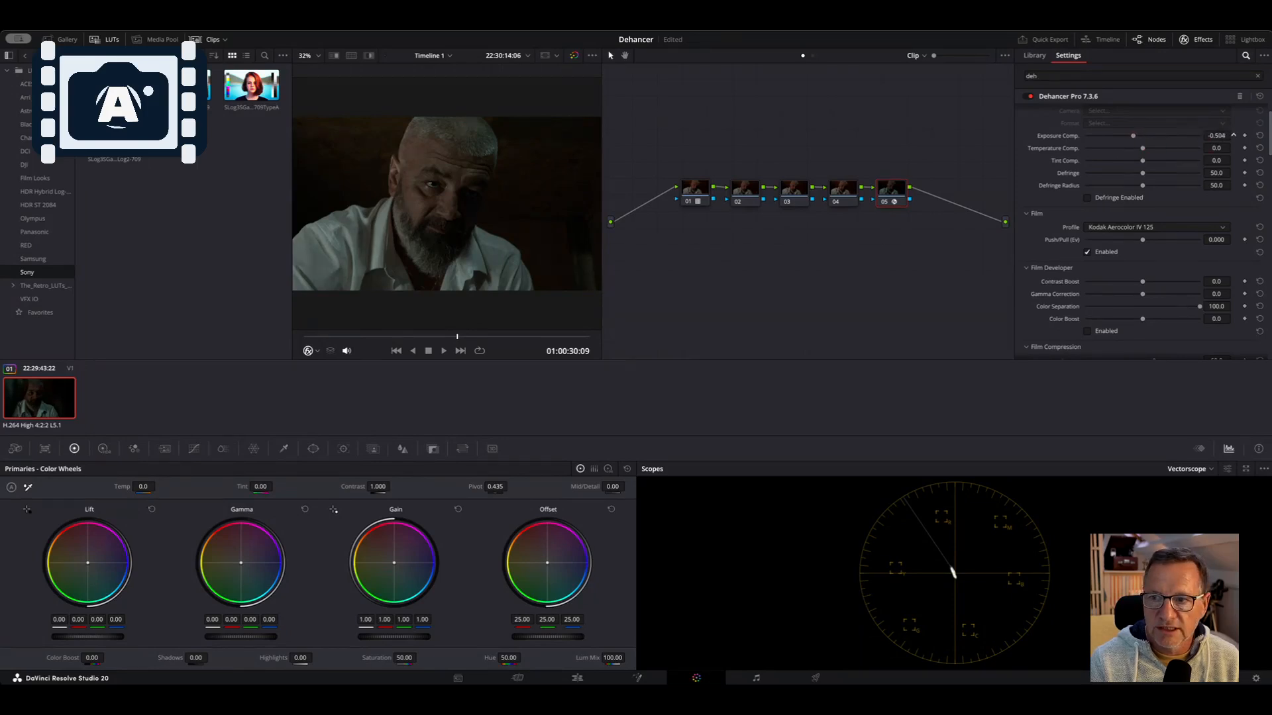
{"action": "left_click_drag", "start_coordinate": [1132, 135], "coordinate": [1143, 135]}
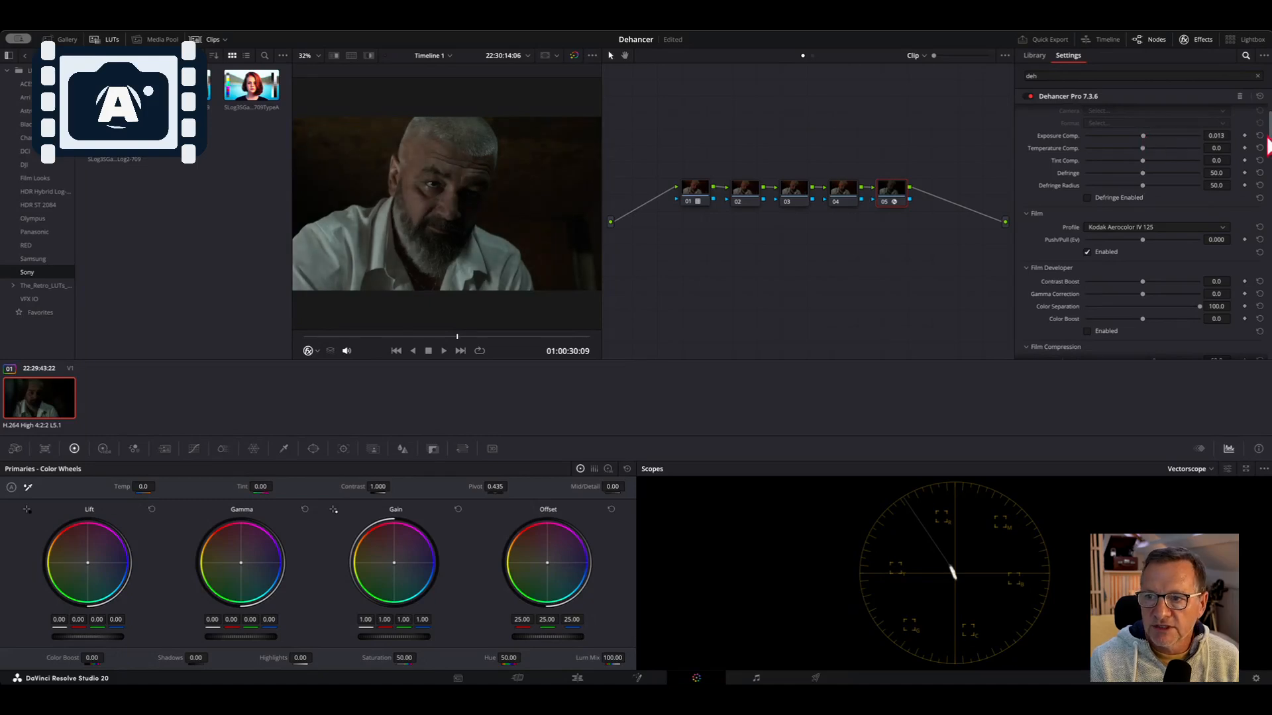
{"action": "left_click", "coordinate": [1259, 135]}
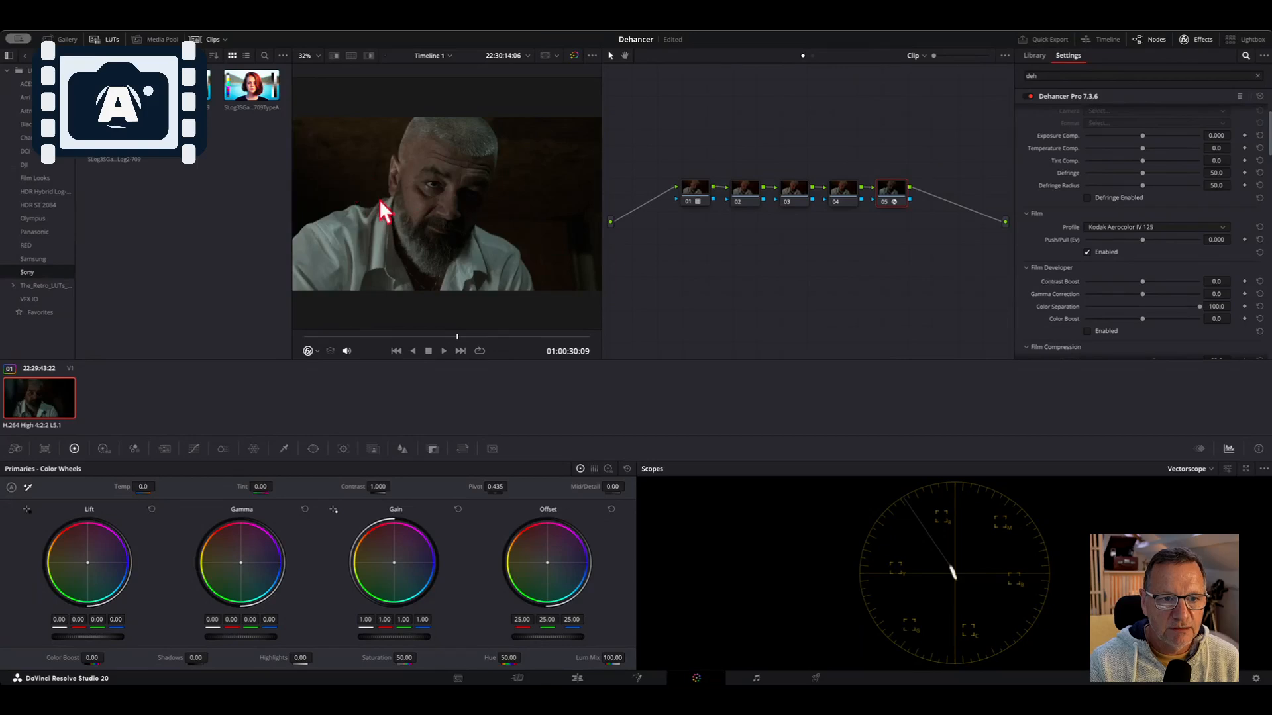
Raise Exposure Comp. to 0.721
{"action": "left_click_drag", "start_coordinate": [1142, 136], "coordinate": [1153, 135]}
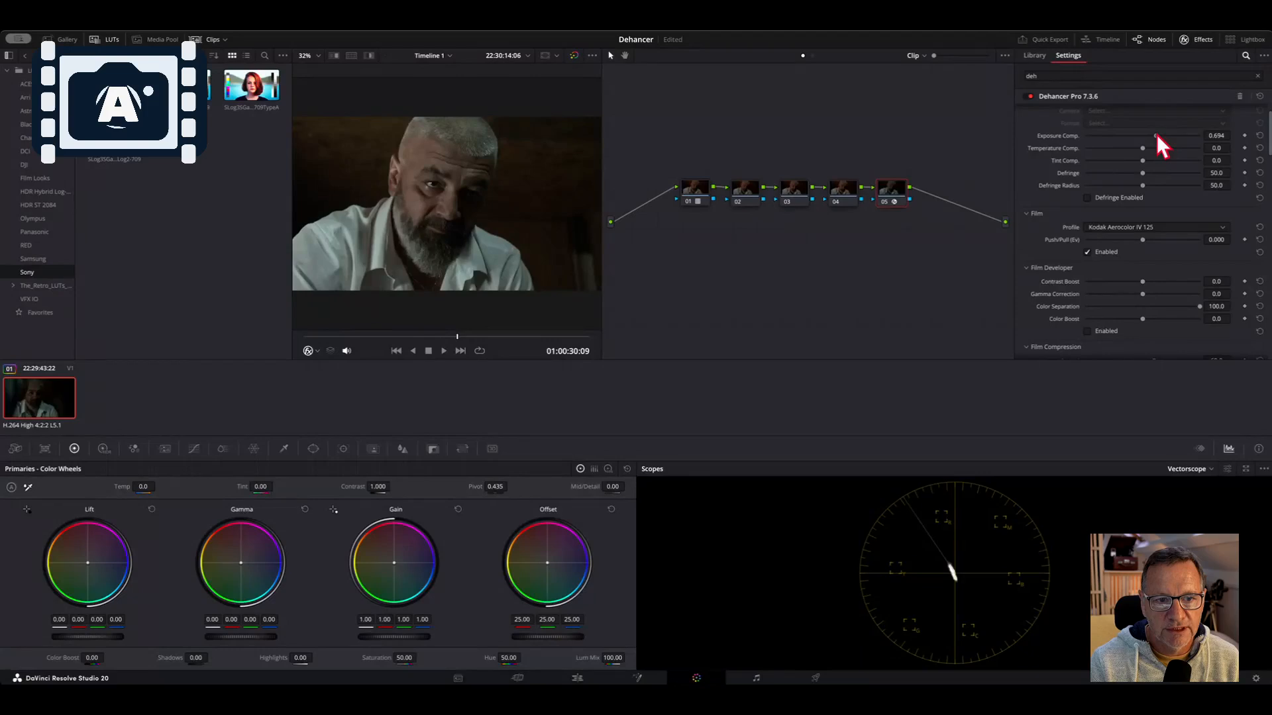
{"action": "left_click_drag", "start_coordinate": [1157, 135], "coordinate": [1159, 136]}
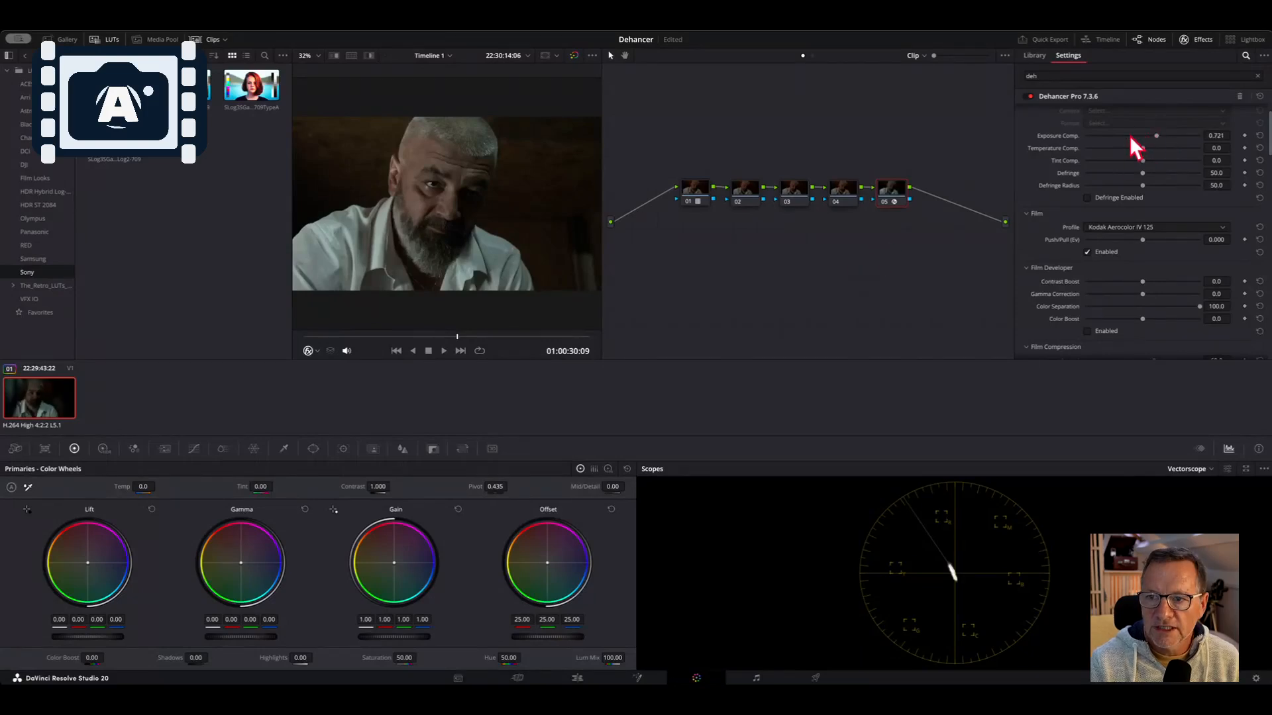
{"action": "mouse_move", "coordinate": [1158, 134]}
{"action": "left_mouse_down"}
{"action": "mouse_move", "coordinate": [1116, 133]}
{"action": "mouse_move", "coordinate": [1157, 135]}
{"action": "left_mouse_up"}
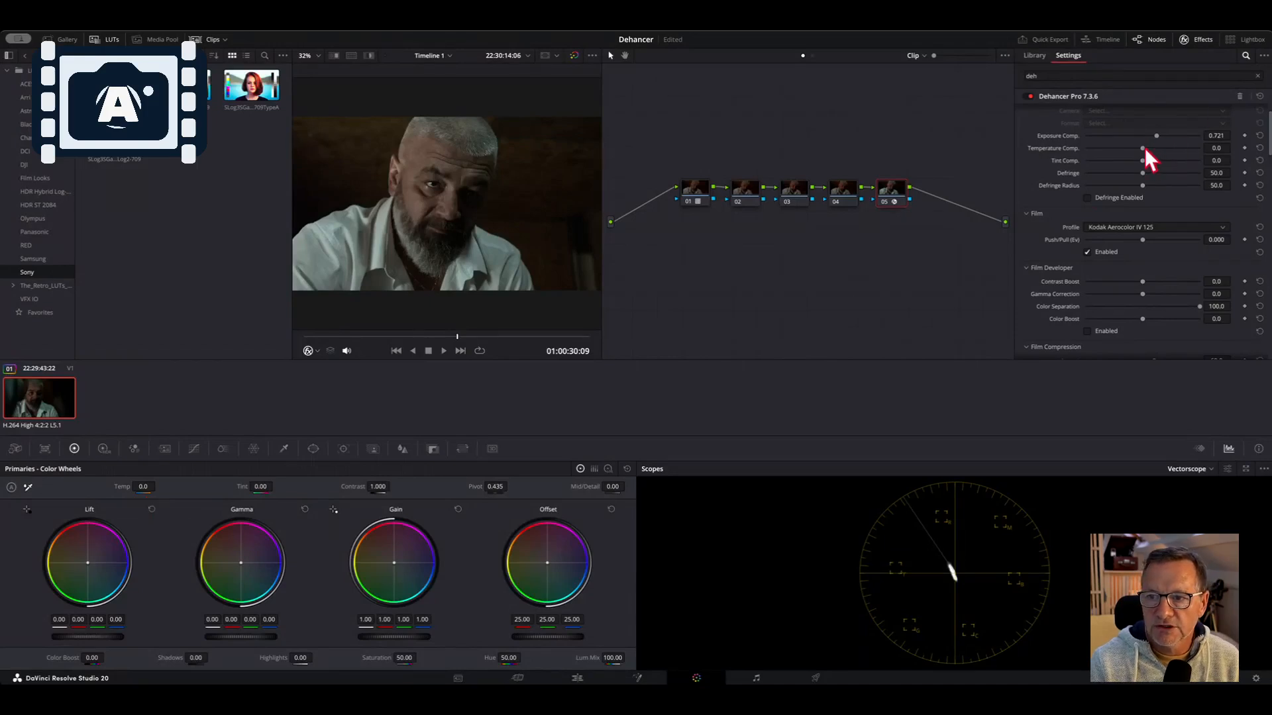
Adjust Temperature Comp., saving the project along the way, and settle it at -7.4
{"action": "left_click_drag", "start_coordinate": [1142, 147], "coordinate": [1191, 147]}
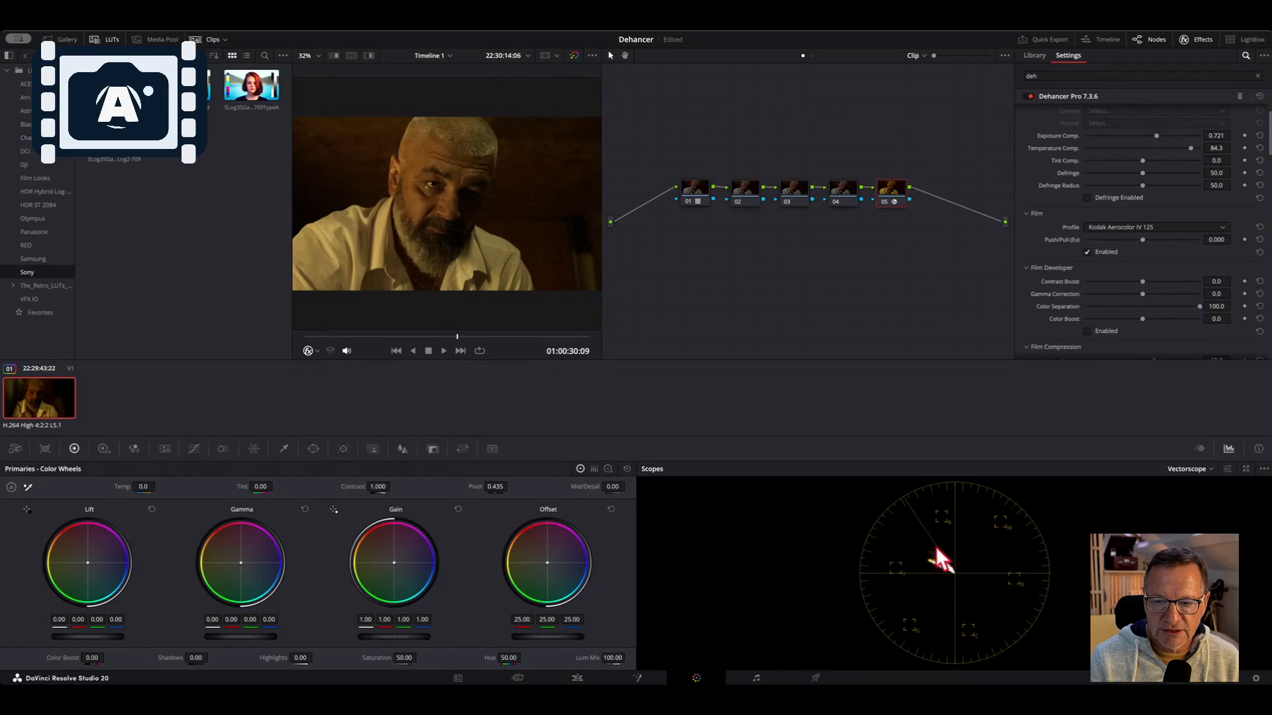
{"action": "key", "text": "ctrl+s"}
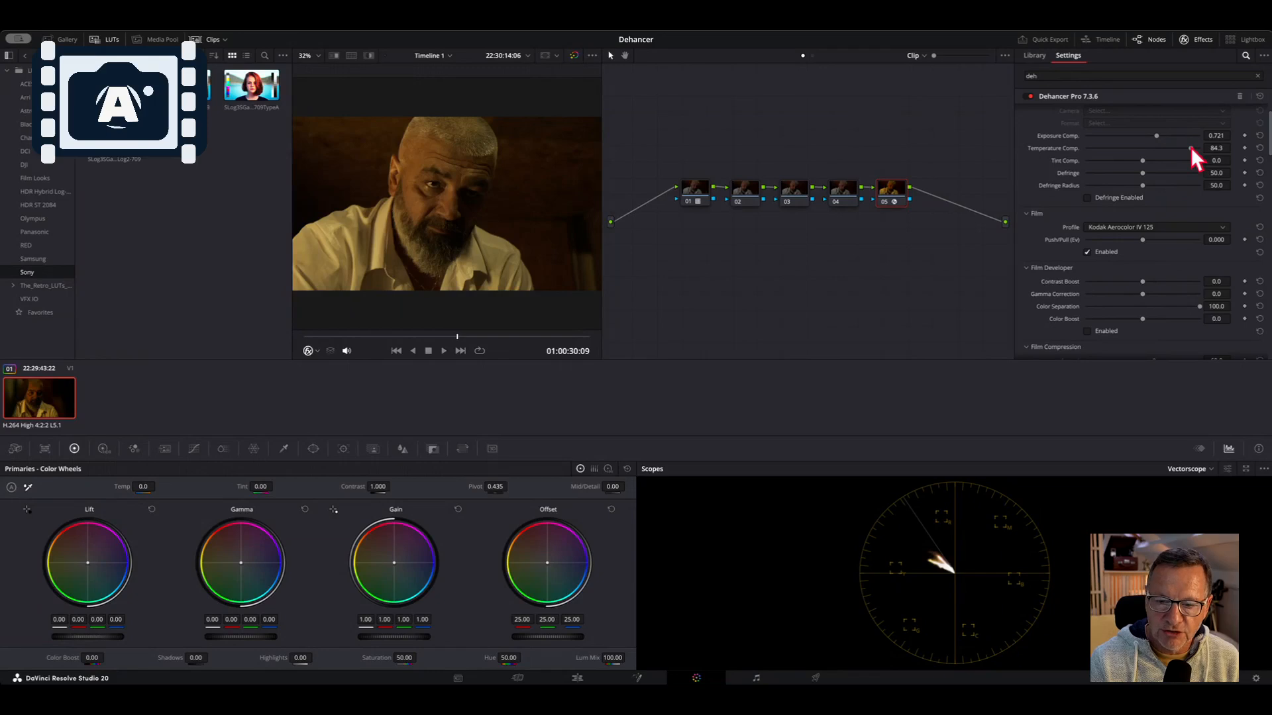
{"action": "left_click_drag", "start_coordinate": [1190, 147], "coordinate": [1122, 145]}
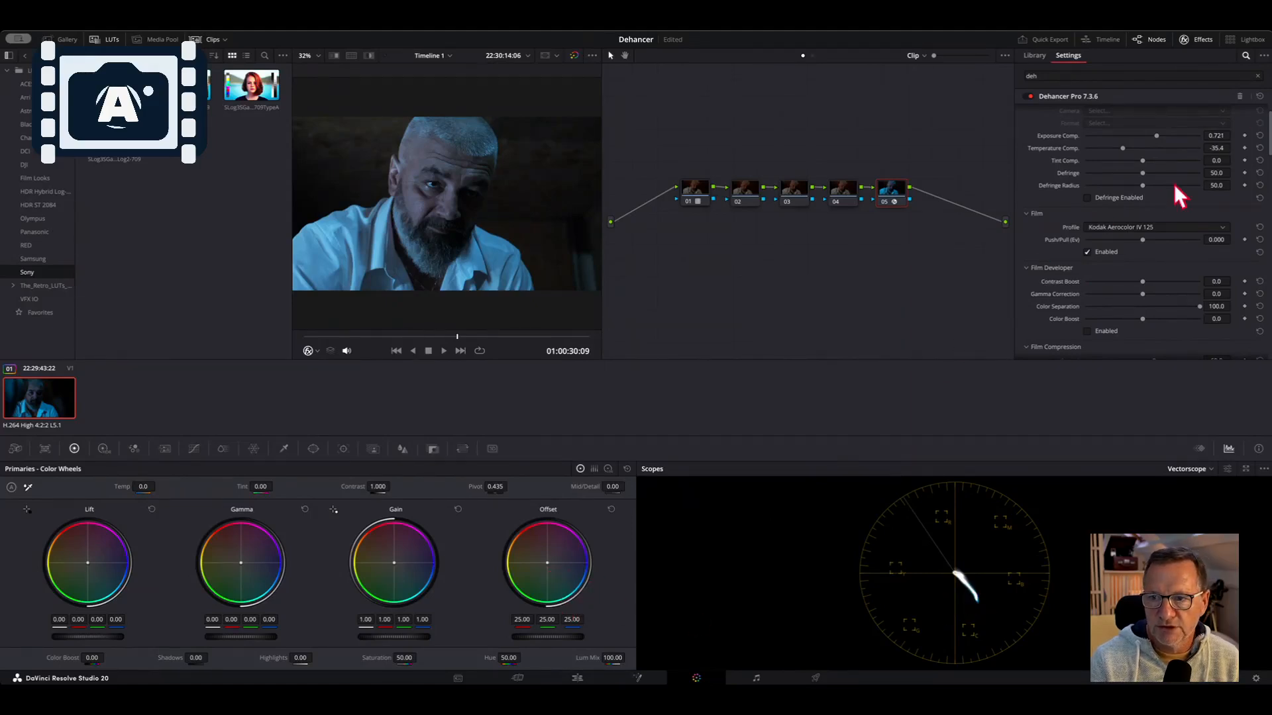
{"action": "left_click_drag", "start_coordinate": [1124, 148], "coordinate": [1134, 147]}
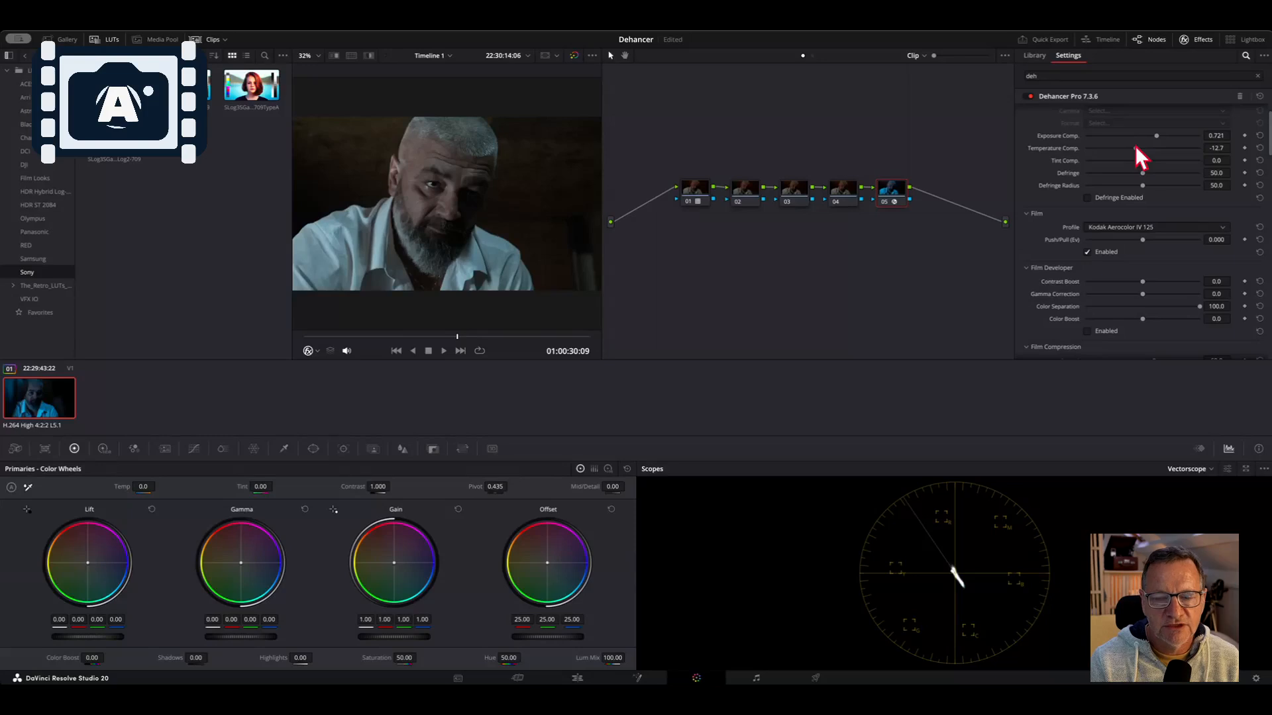
{"action": "mouse_move", "coordinate": [1135, 147]}
{"action": "left_mouse_down"}
{"action": "mouse_move", "coordinate": [1170, 149]}
{"action": "mouse_move", "coordinate": [1138, 147]}
{"action": "left_mouse_up"}
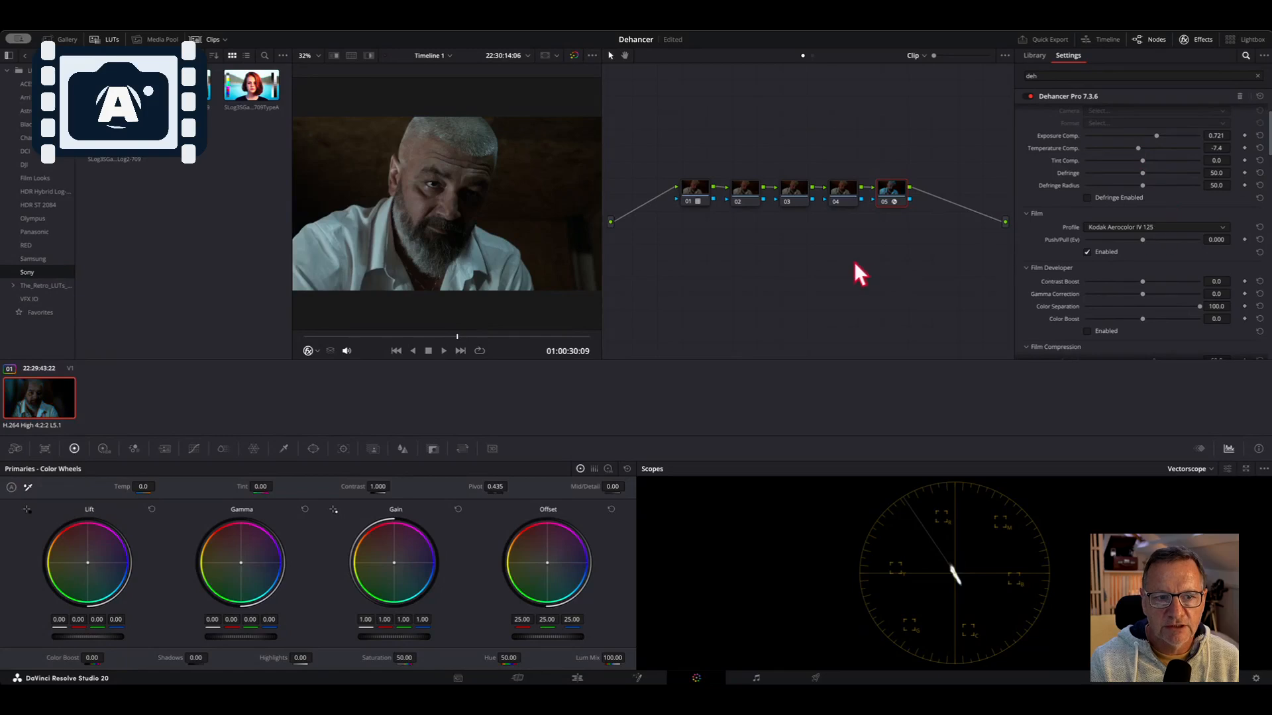
Bypass and re-enable the Dehancer node repeatedly to compare the adjusted grade with the original
{"action": "left_click", "coordinate": [885, 201]}
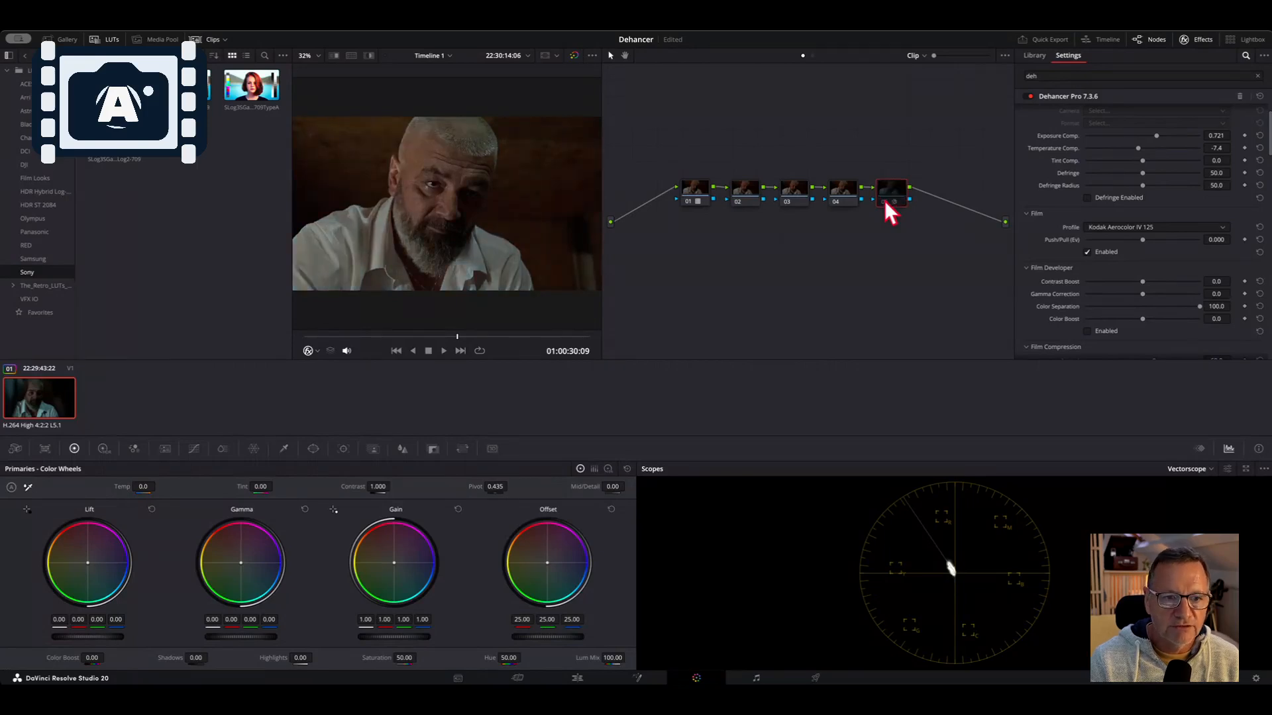
{"action": "left_click", "coordinate": [884, 202]}
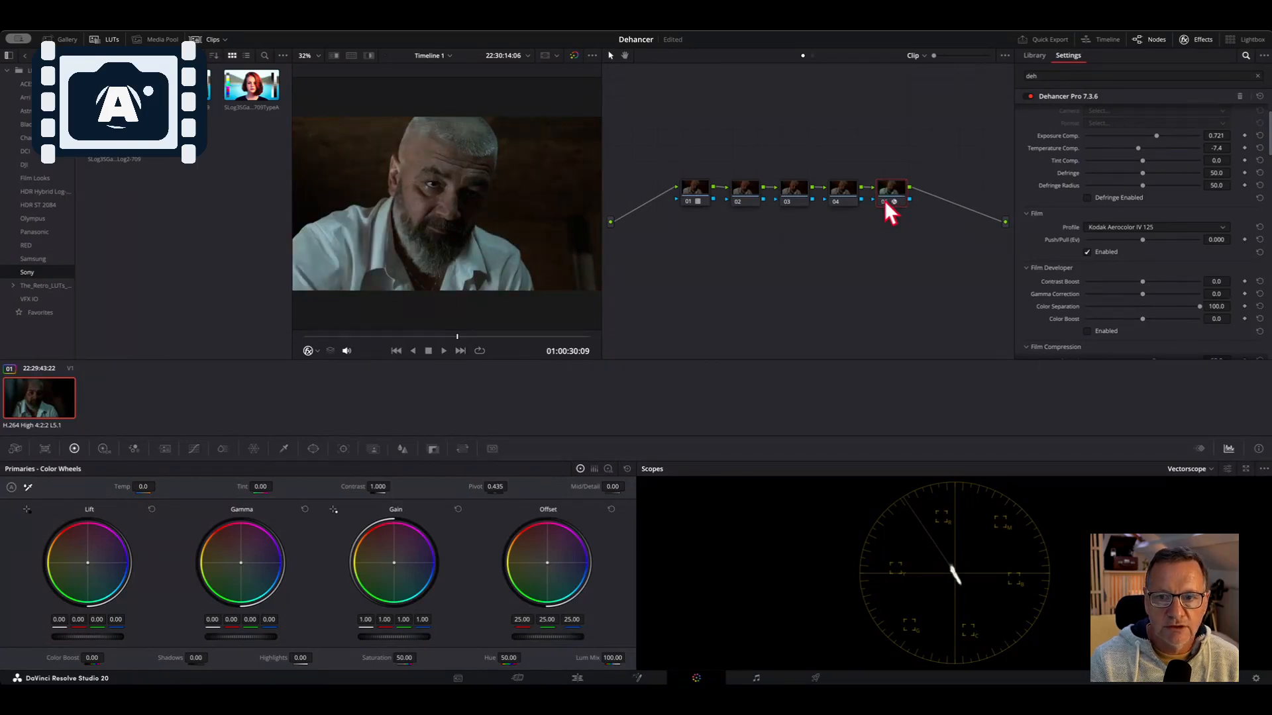
{"action": "left_click", "coordinate": [885, 202]}
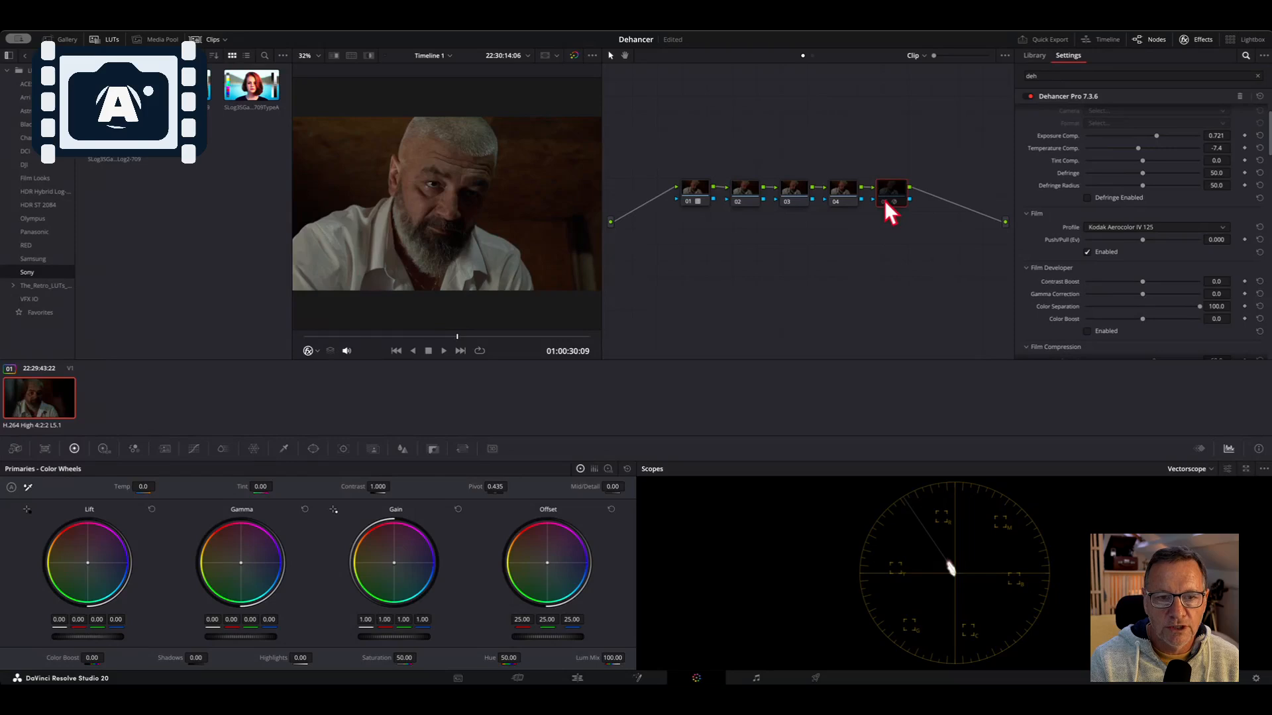
{"action": "left_click", "coordinate": [885, 201]}
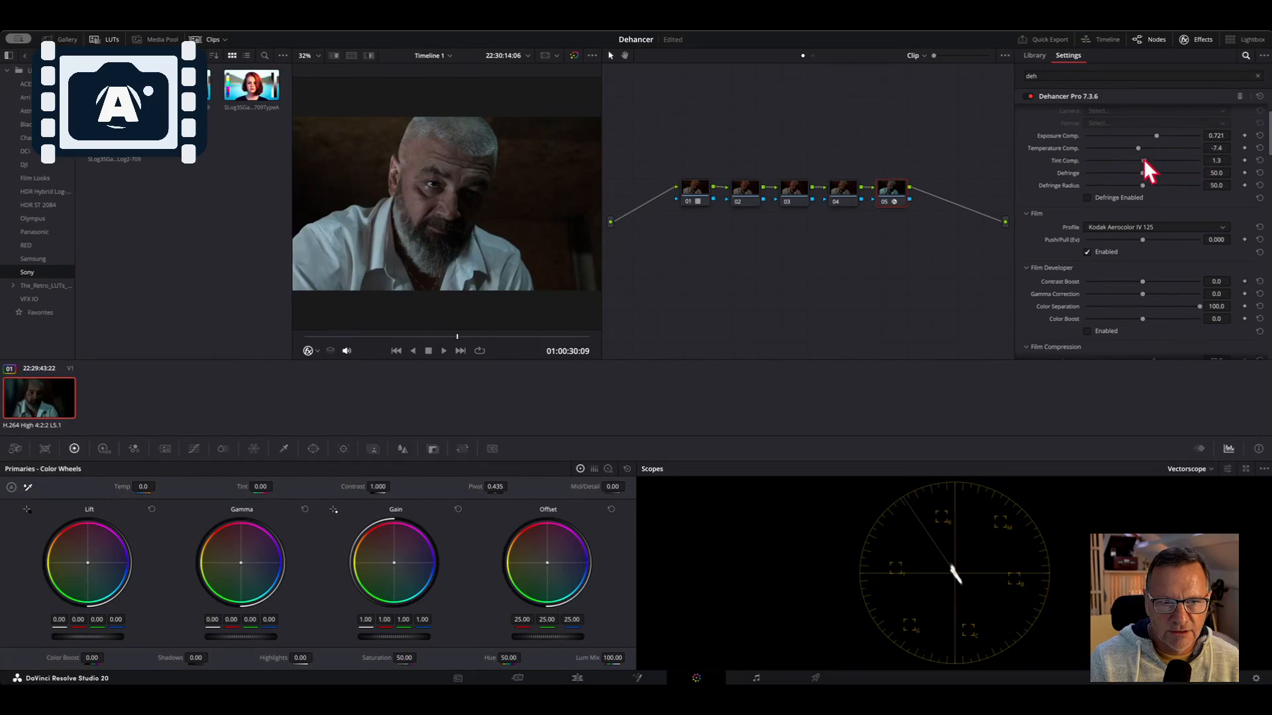
Set Tint Comp. to -2.2 and turn on Defringe Enabled
{"action": "mouse_move", "coordinate": [1142, 161]}
{"action": "left_mouse_down"}
{"action": "mouse_move", "coordinate": [1206, 154]}
{"action": "mouse_move", "coordinate": [1052, 176]}
{"action": "mouse_move", "coordinate": [1142, 152]}
{"action": "mouse_move", "coordinate": [1215, 106]}
{"action": "mouse_move", "coordinate": [1074, 188]}
{"action": "mouse_move", "coordinate": [1137, 154]}
{"action": "left_mouse_up"}
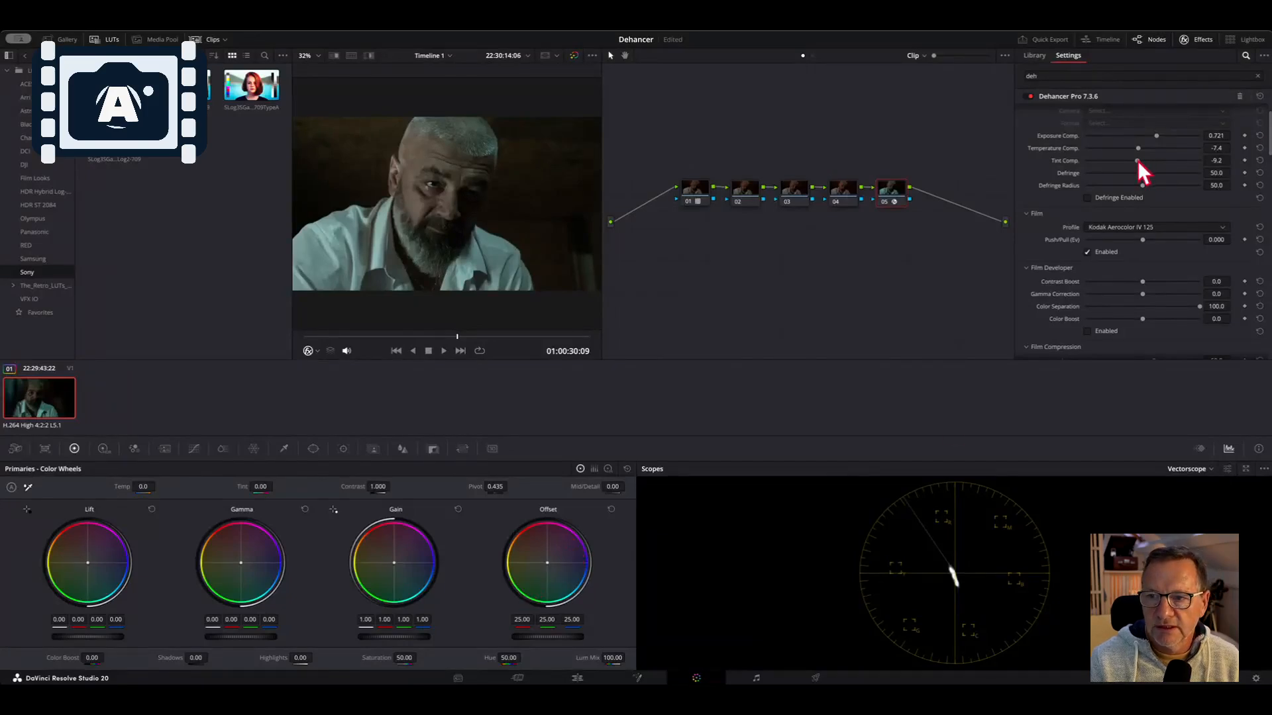
{"action": "left_click_drag", "start_coordinate": [1138, 160], "coordinate": [1141, 158]}
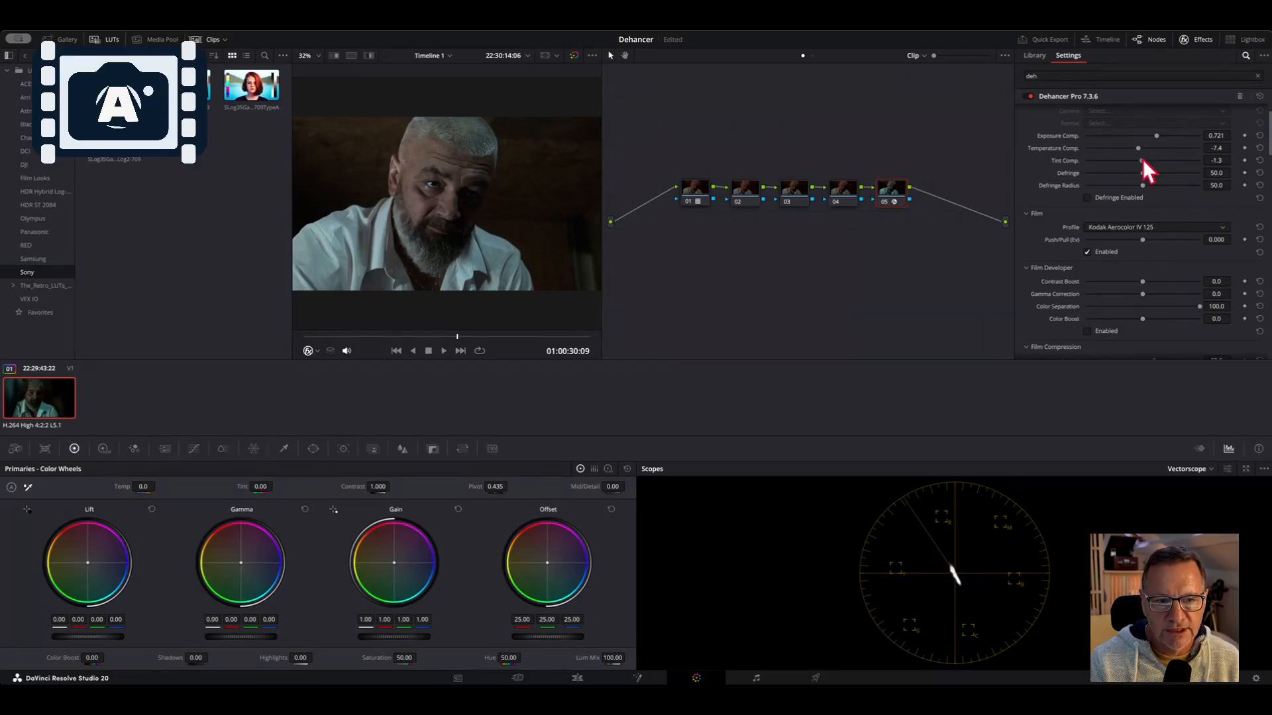
{"action": "left_click_drag", "start_coordinate": [1143, 159], "coordinate": [1142, 160]}
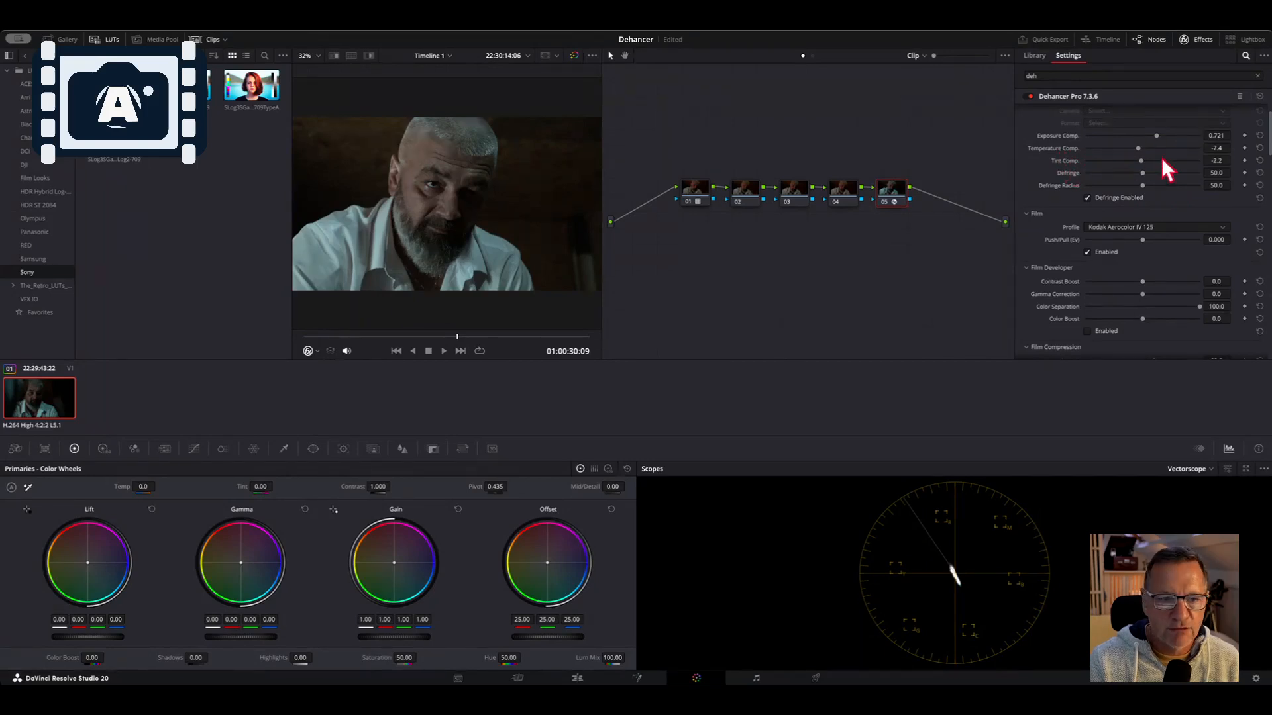
Toggle the Dehancer node's bypass to compare, then browse its Film, Film Developer, Expand, Print and Color Head settings
{"action": "left_click", "coordinate": [885, 200]}
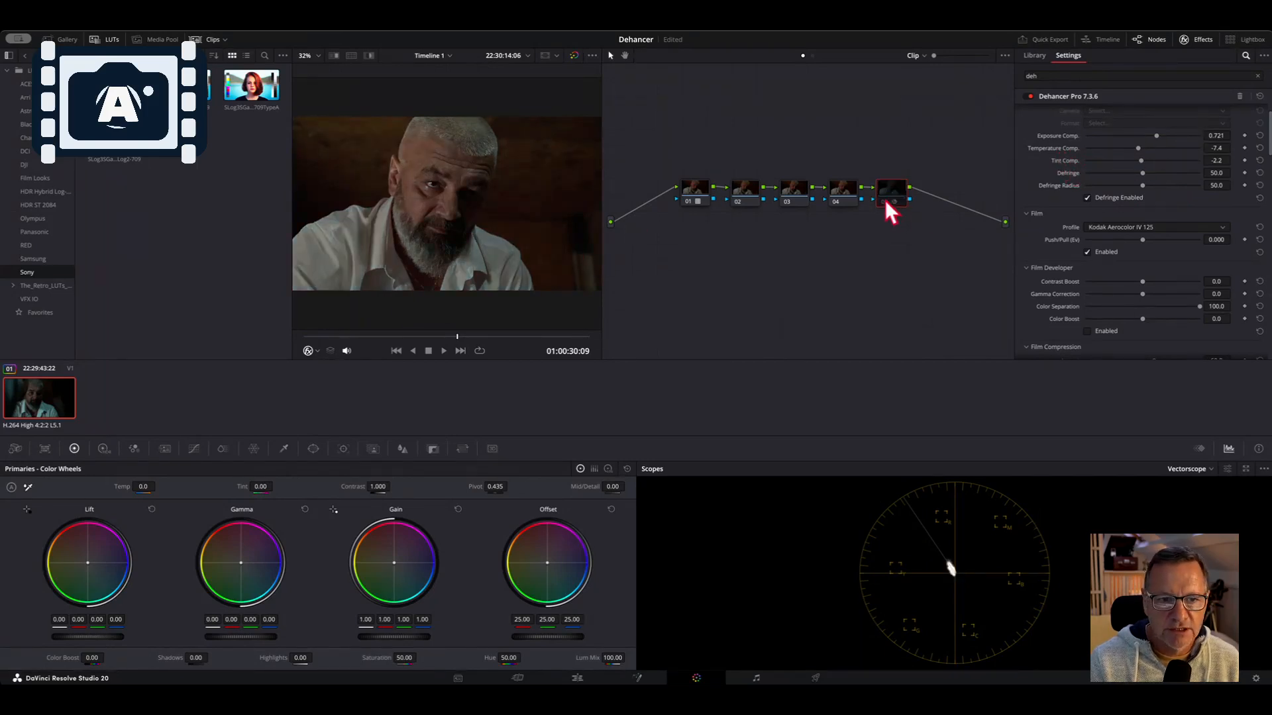
{"action": "left_click", "coordinate": [885, 200]}
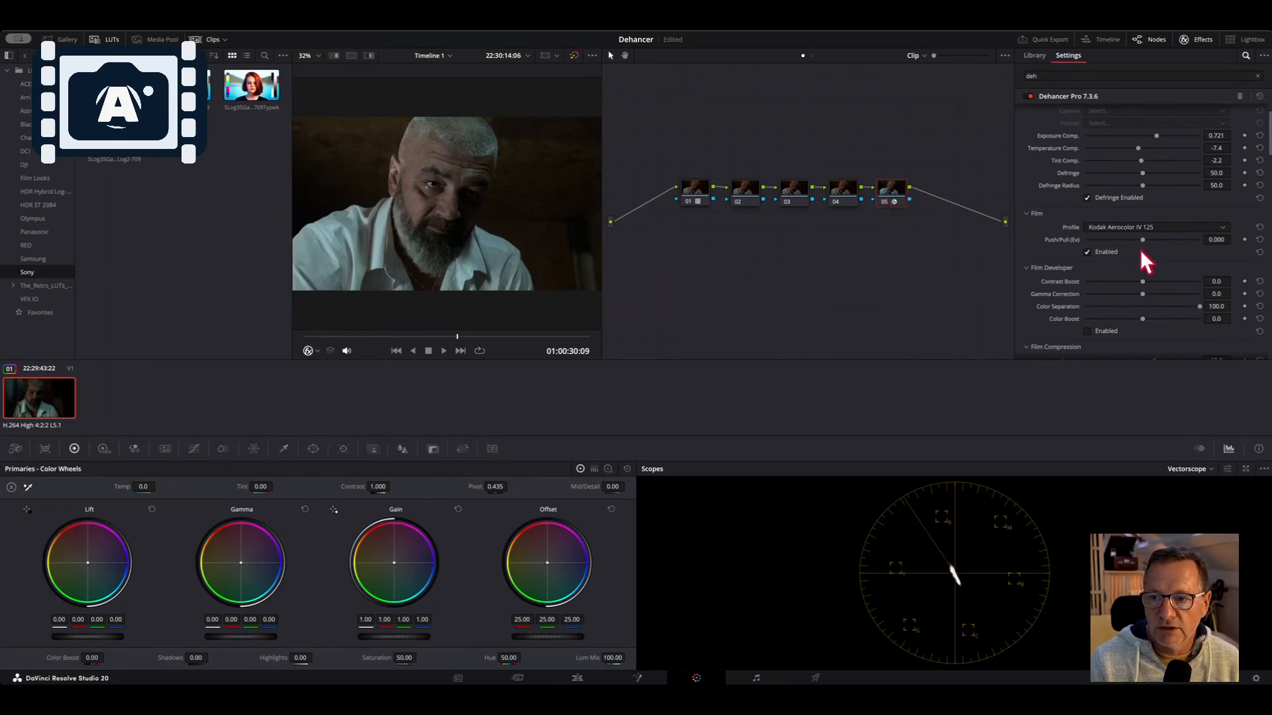
{"action": "scroll", "coordinate": [1136, 255], "scroll_direction": "down", "scroll_amount": 2}
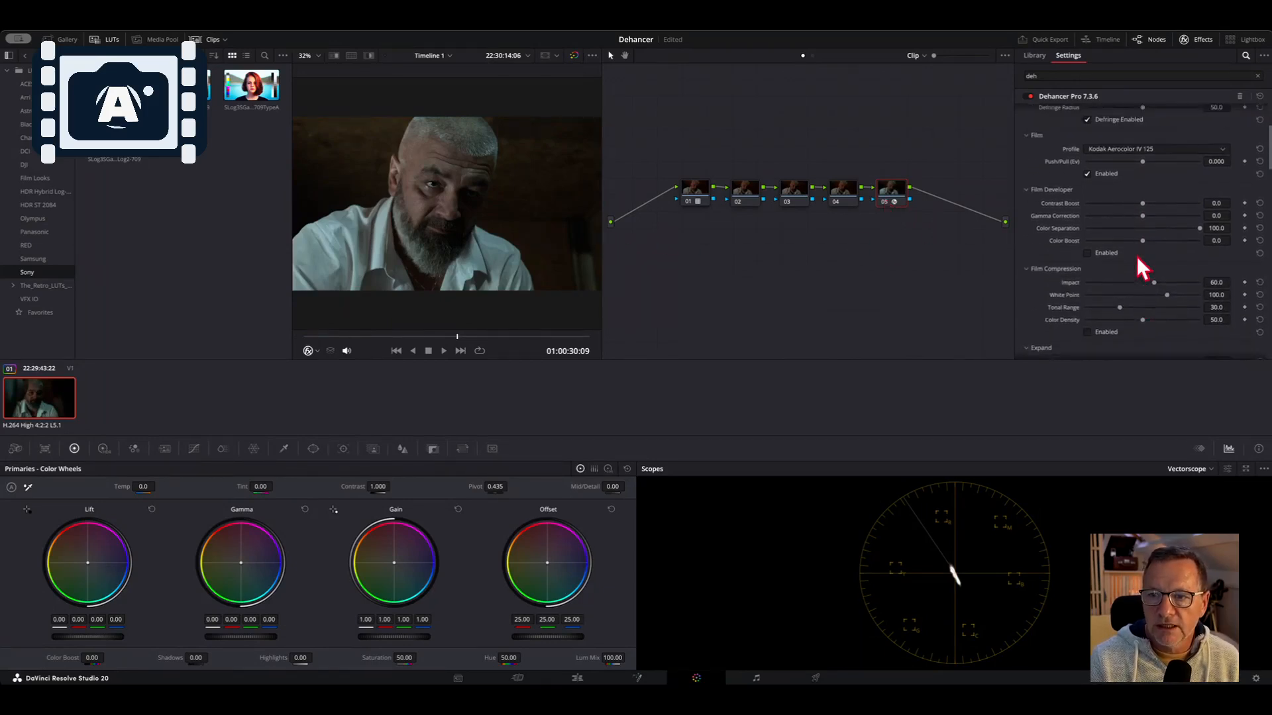
{"action": "scroll", "coordinate": [1136, 255], "scroll_direction": "down", "scroll_amount": 8}
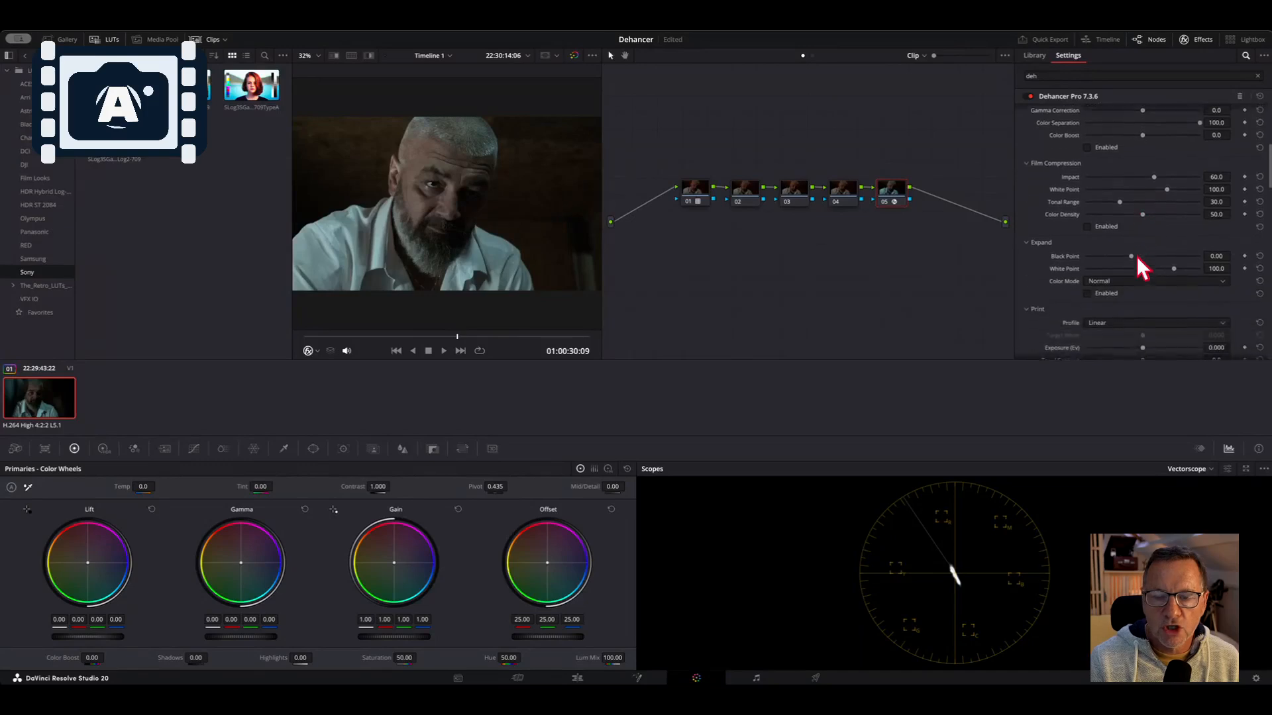
{"action": "scroll", "coordinate": [1136, 258], "scroll_direction": "down", "scroll_amount": 6}
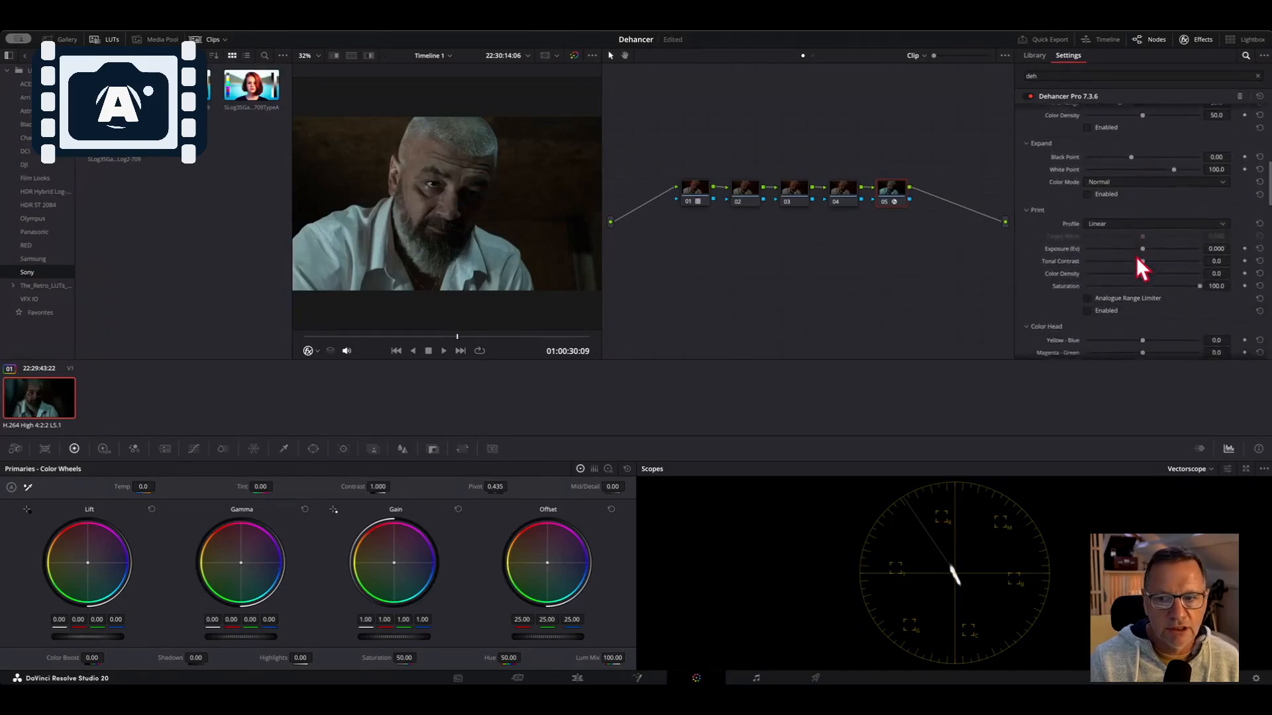
{"action": "scroll", "coordinate": [1135, 256], "scroll_direction": "down", "scroll_amount": 6}
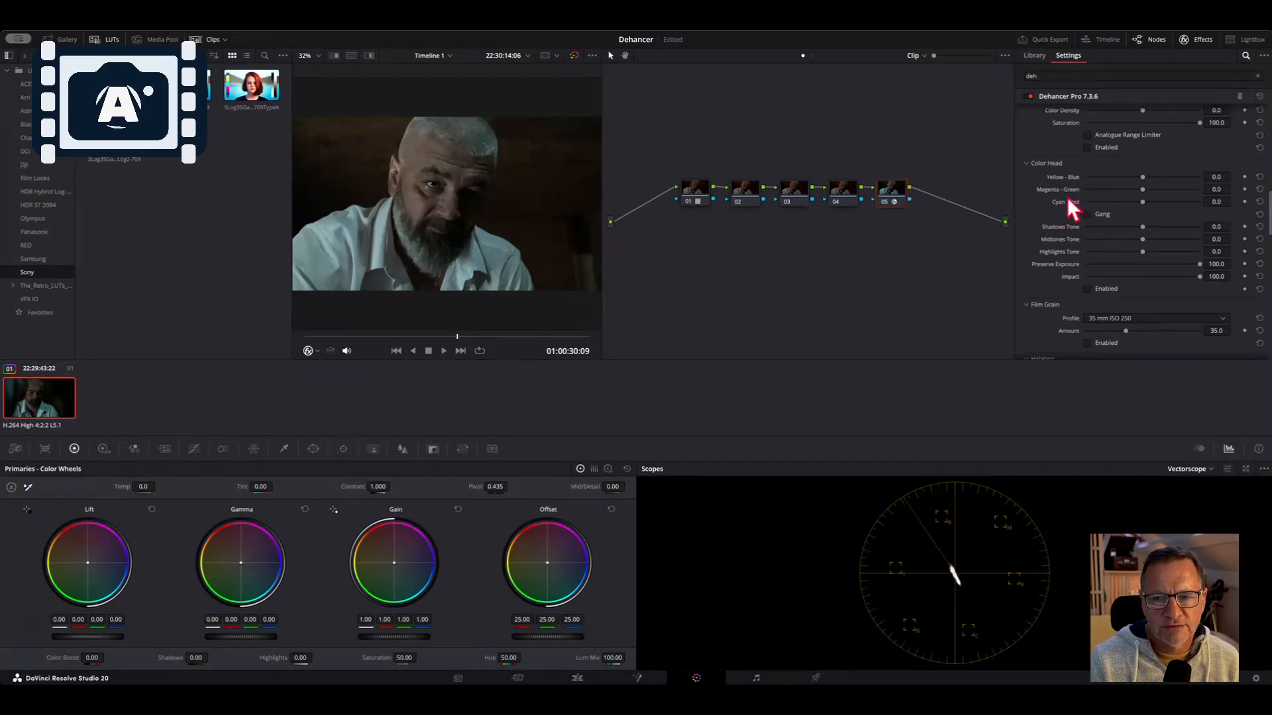
{"action": "scroll", "coordinate": [1066, 197], "scroll_direction": "up", "scroll_amount": 15}
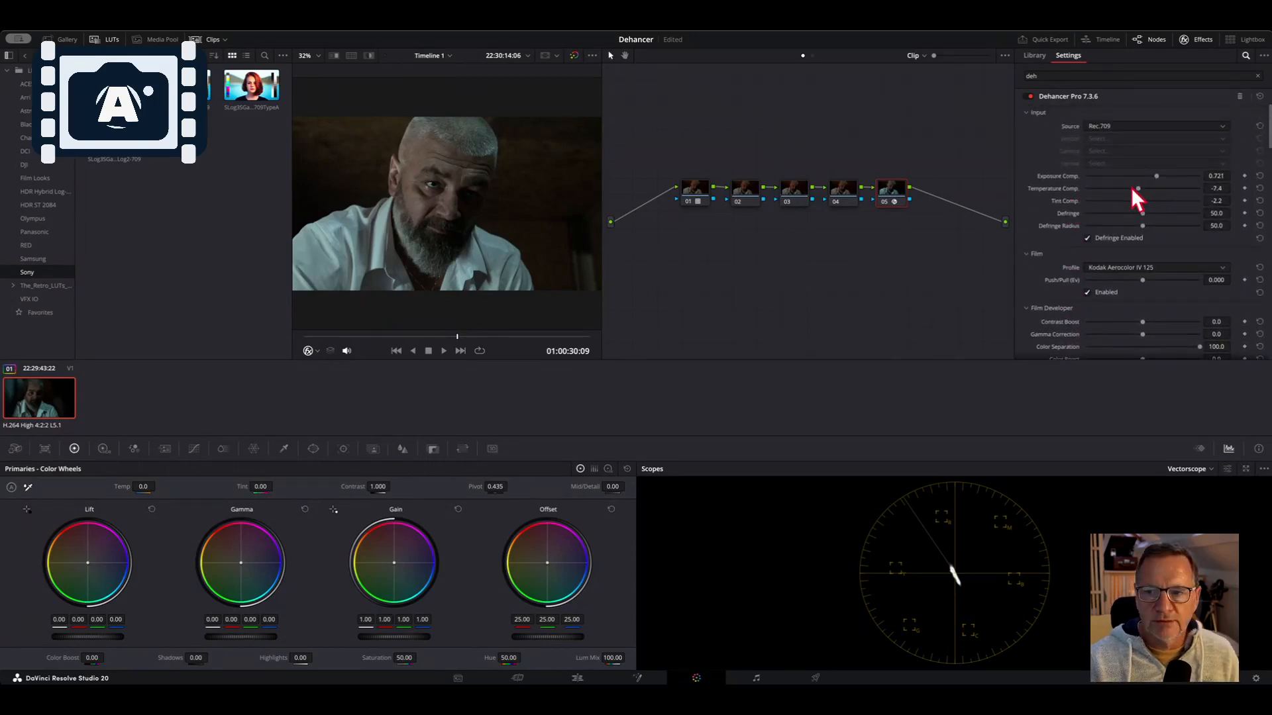
{"action": "scroll", "coordinate": [1130, 192], "scroll_direction": "down", "scroll_amount": 10}
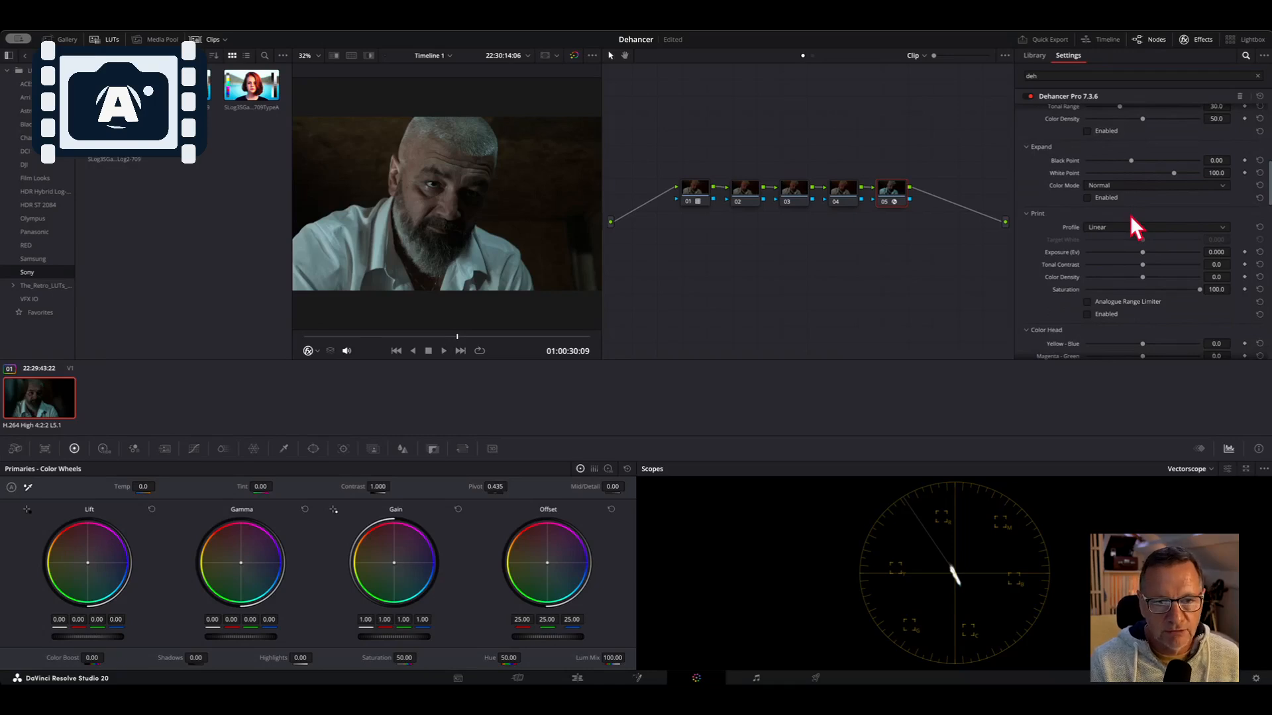
{"action": "scroll", "coordinate": [1138, 227], "scroll_direction": "down", "scroll_amount": 4}
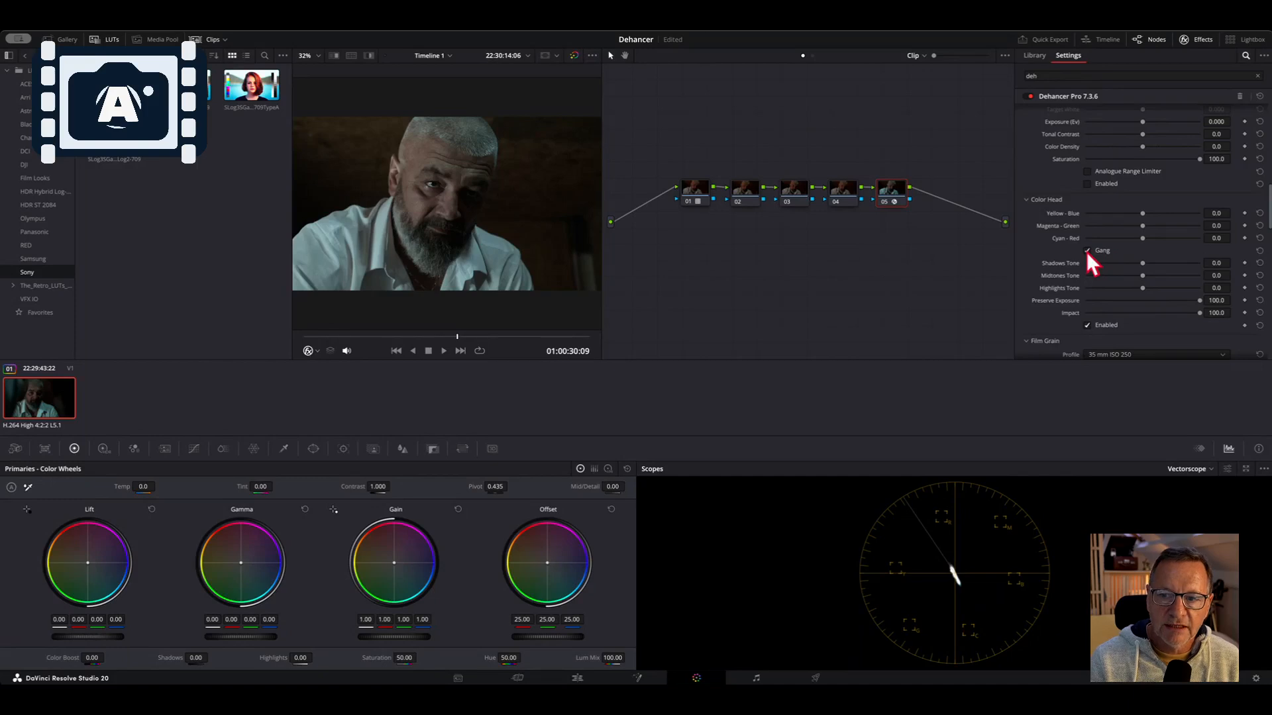
Try ganged Color Head shifts, then reset the Yellow-Blue, Magenta-Green and Cyan-Red values
{"action": "left_click_drag", "start_coordinate": [1142, 224], "coordinate": [1110, 249]}
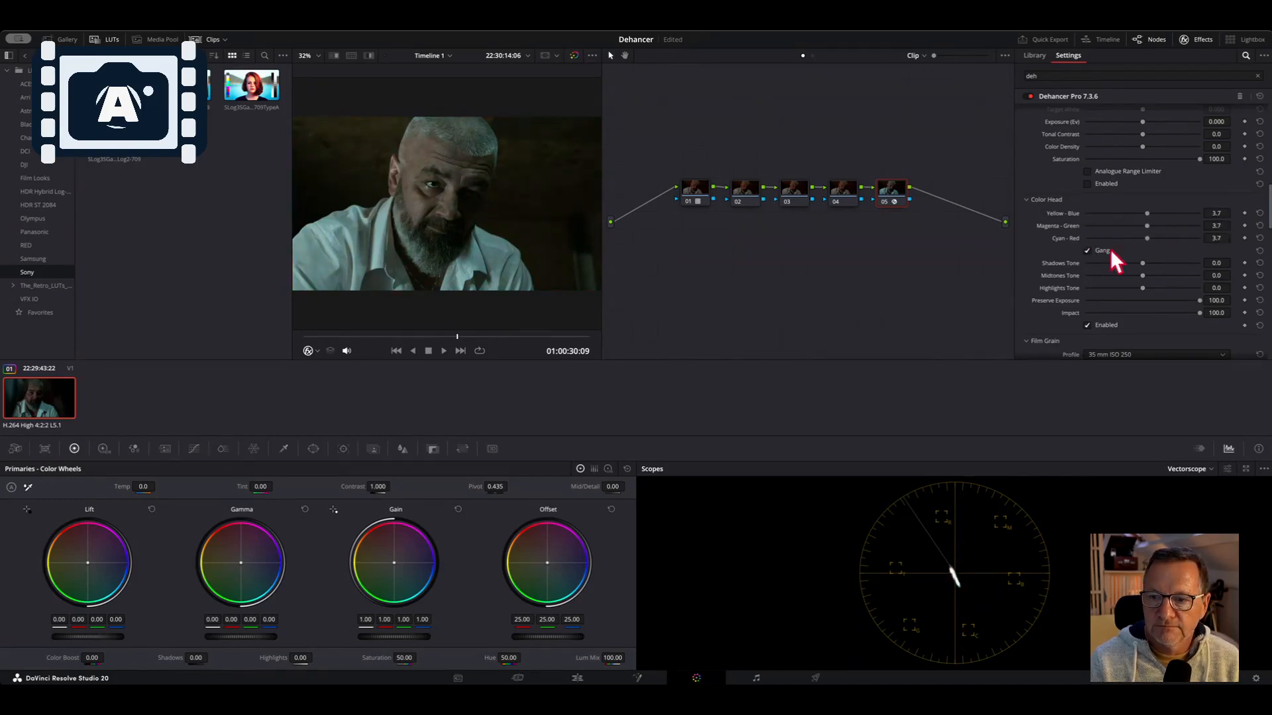
{"action": "left_click", "coordinate": [1260, 214]}
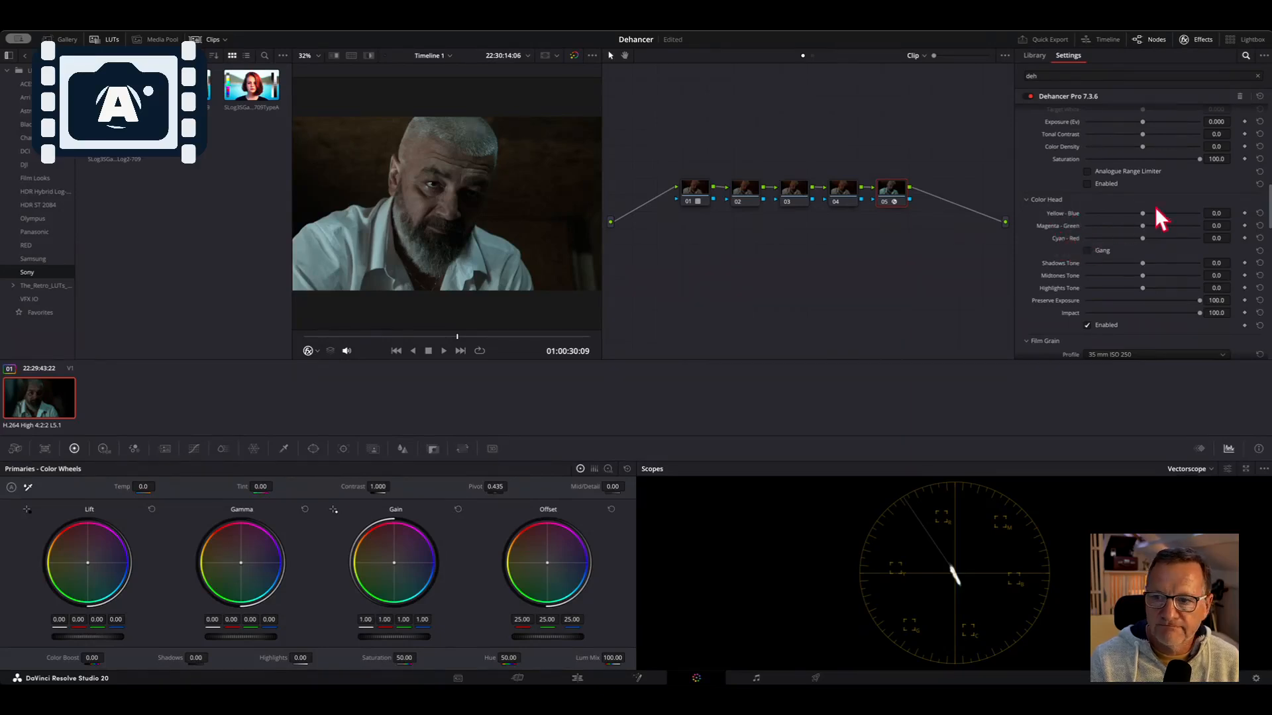
{"action": "left_click_drag", "start_coordinate": [1143, 212], "coordinate": [1139, 238]}
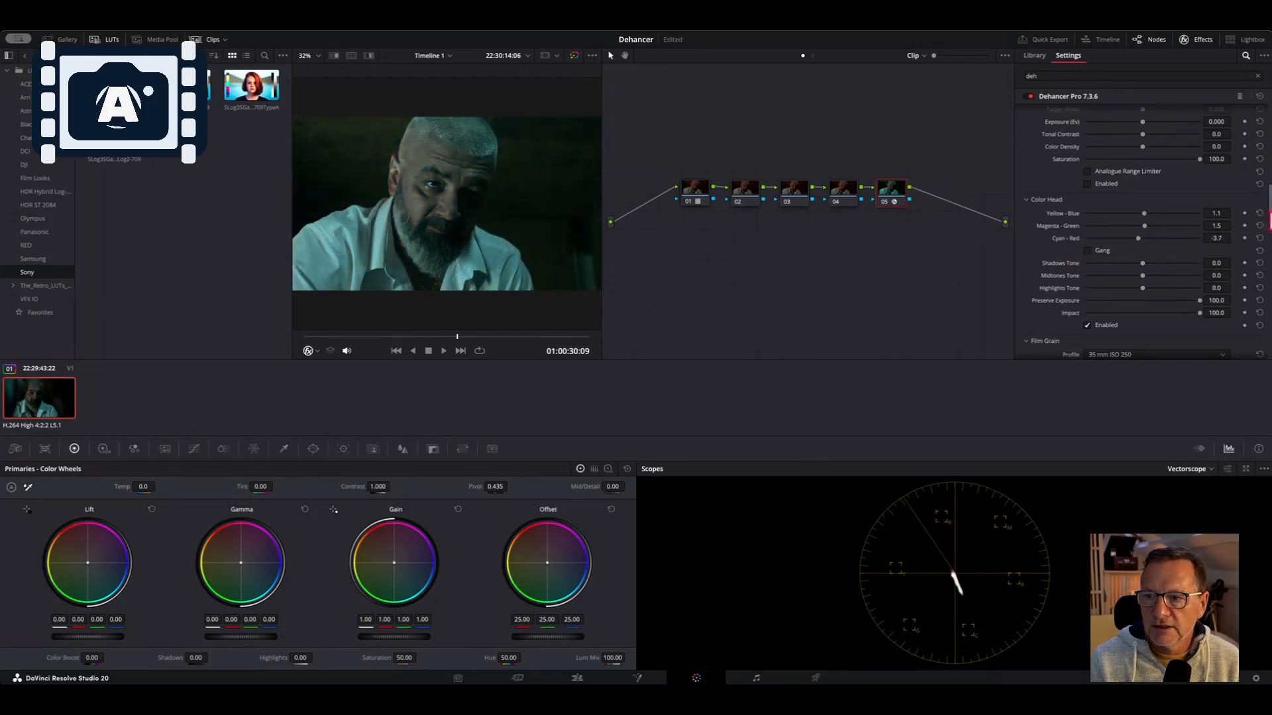
{"action": "left_click", "coordinate": [1259, 214]}
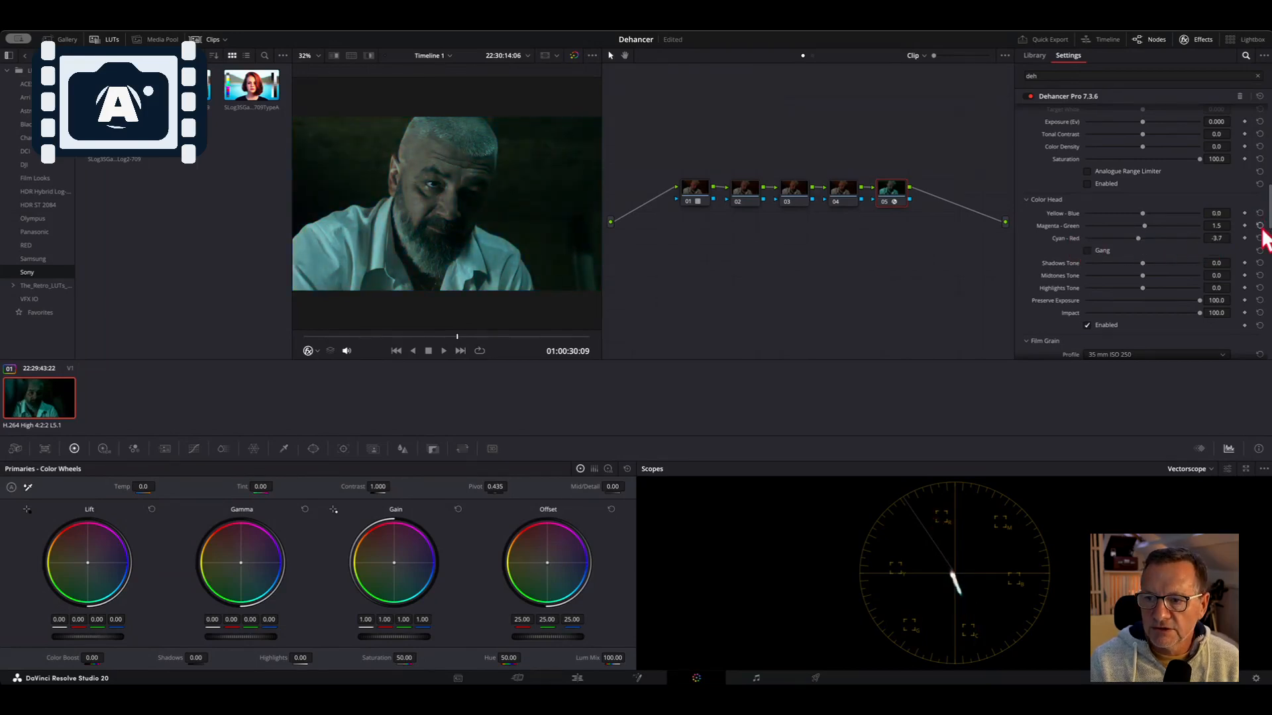
{"action": "left_click", "coordinate": [1259, 238]}
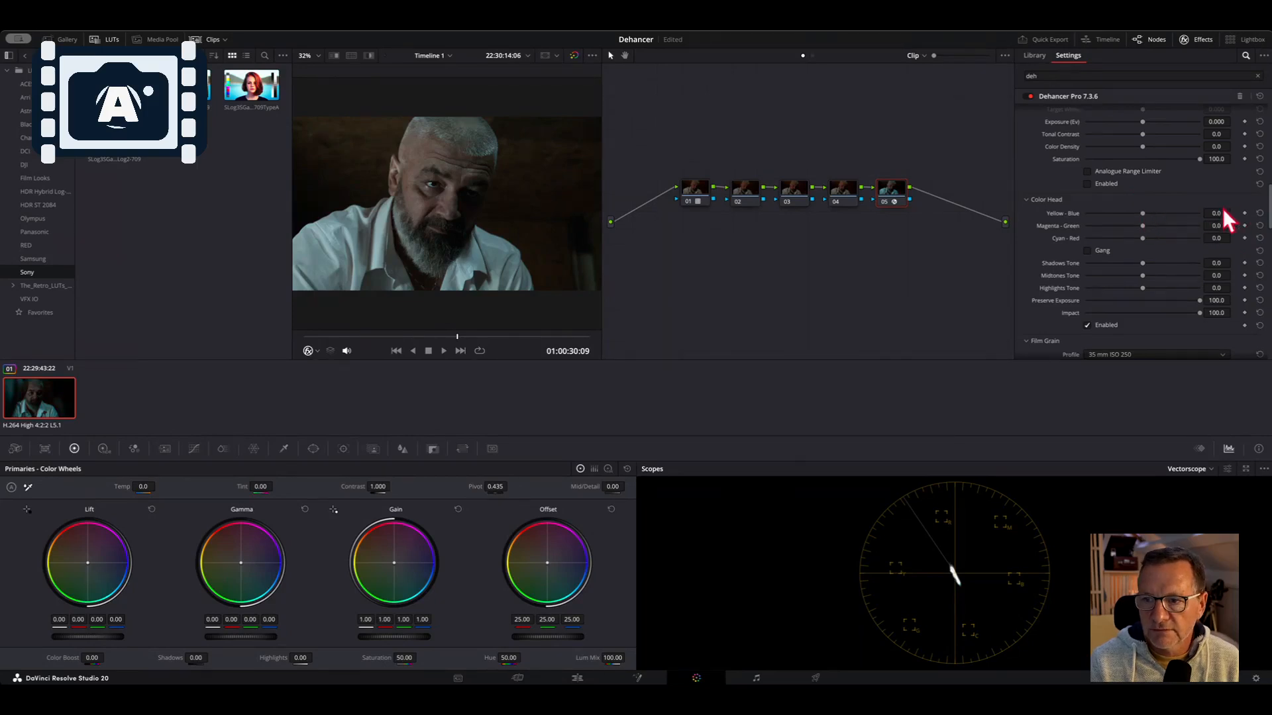
Set Color Head Yellow-Blue to 1.9, toggling Color Head Enabled off and on to compare
{"action": "left_click_drag", "start_coordinate": [1222, 211], "coordinate": [1229, 211]}
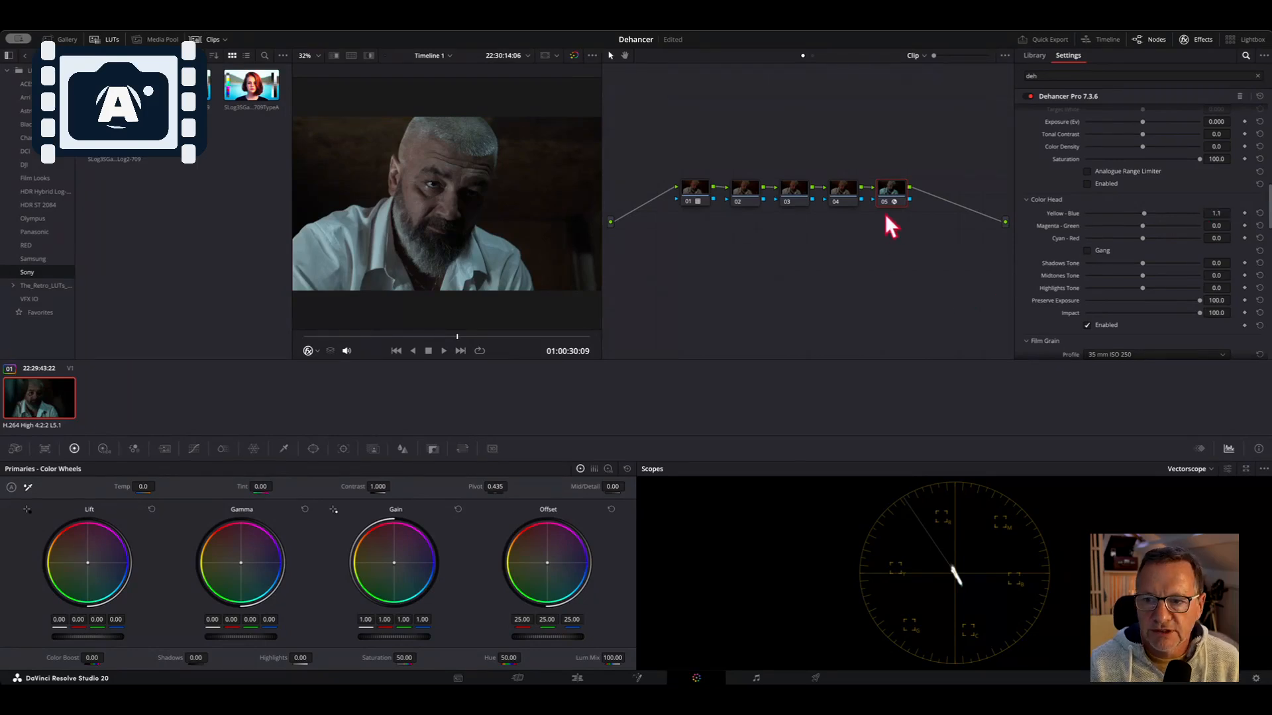
{"action": "left_click", "coordinate": [1086, 325]}
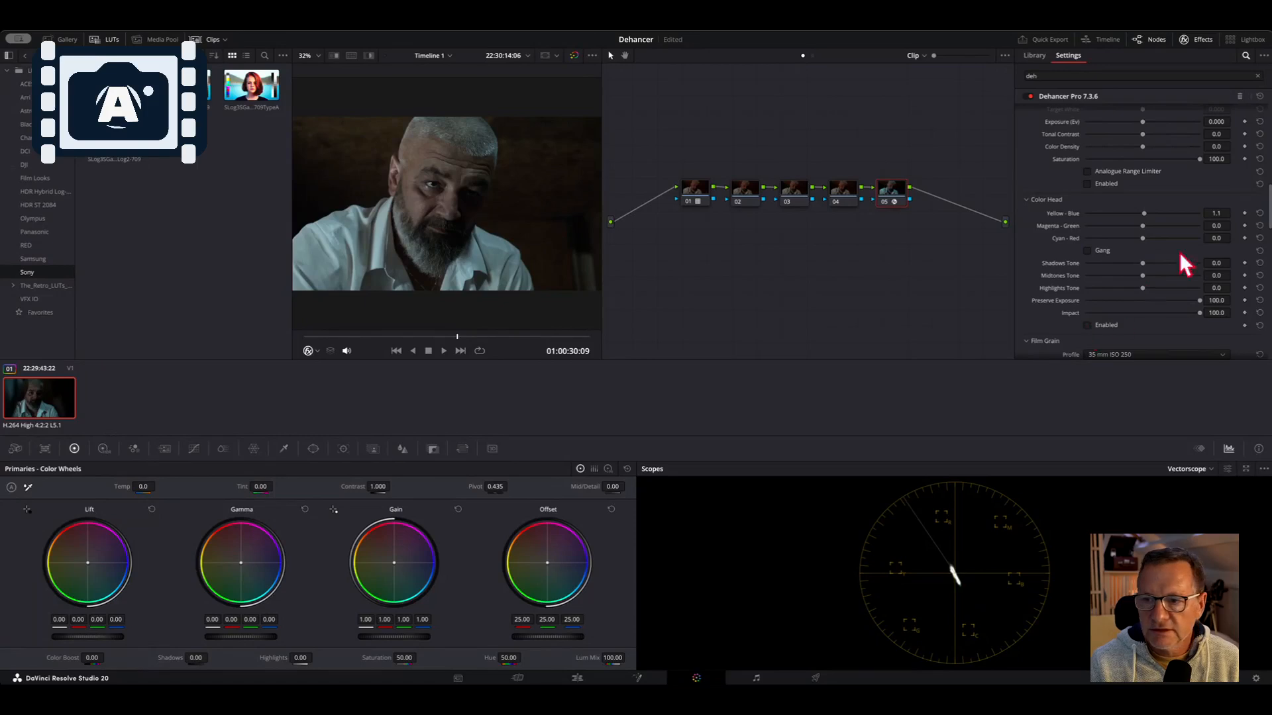
{"action": "left_click_drag", "start_coordinate": [1224, 211], "coordinate": [1202, 239]}
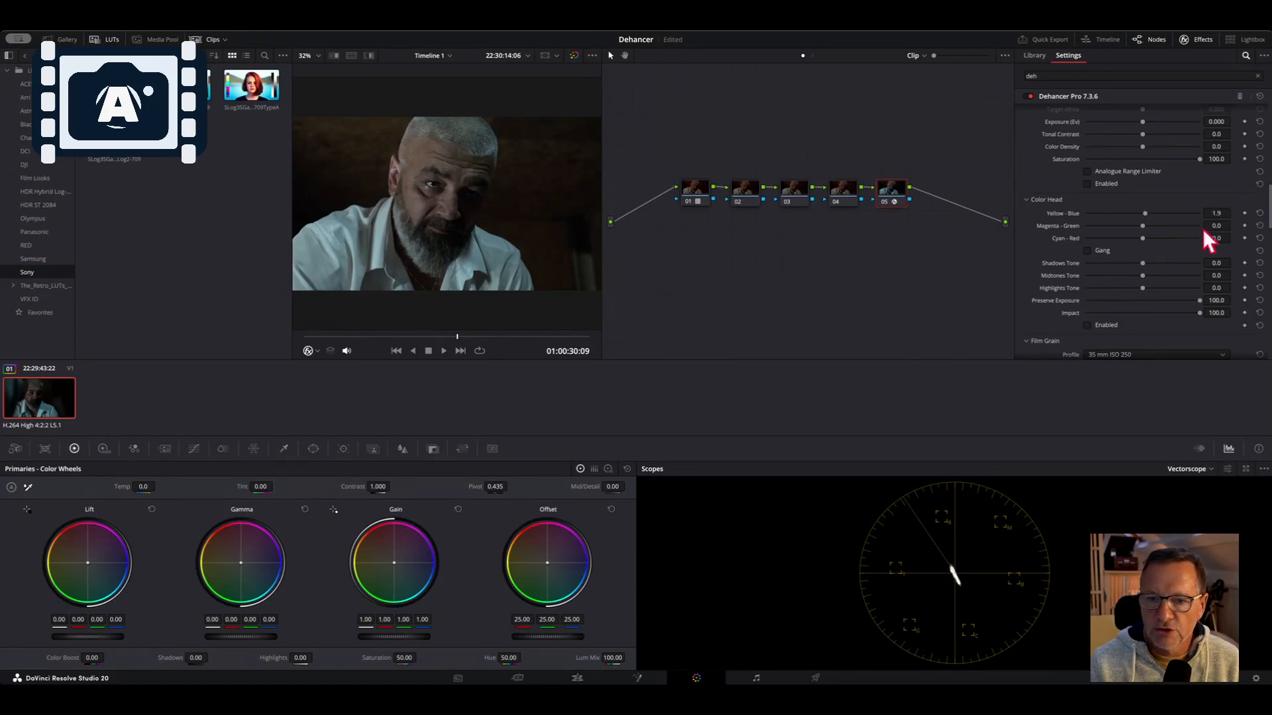
{"action": "left_click", "coordinate": [1086, 324]}
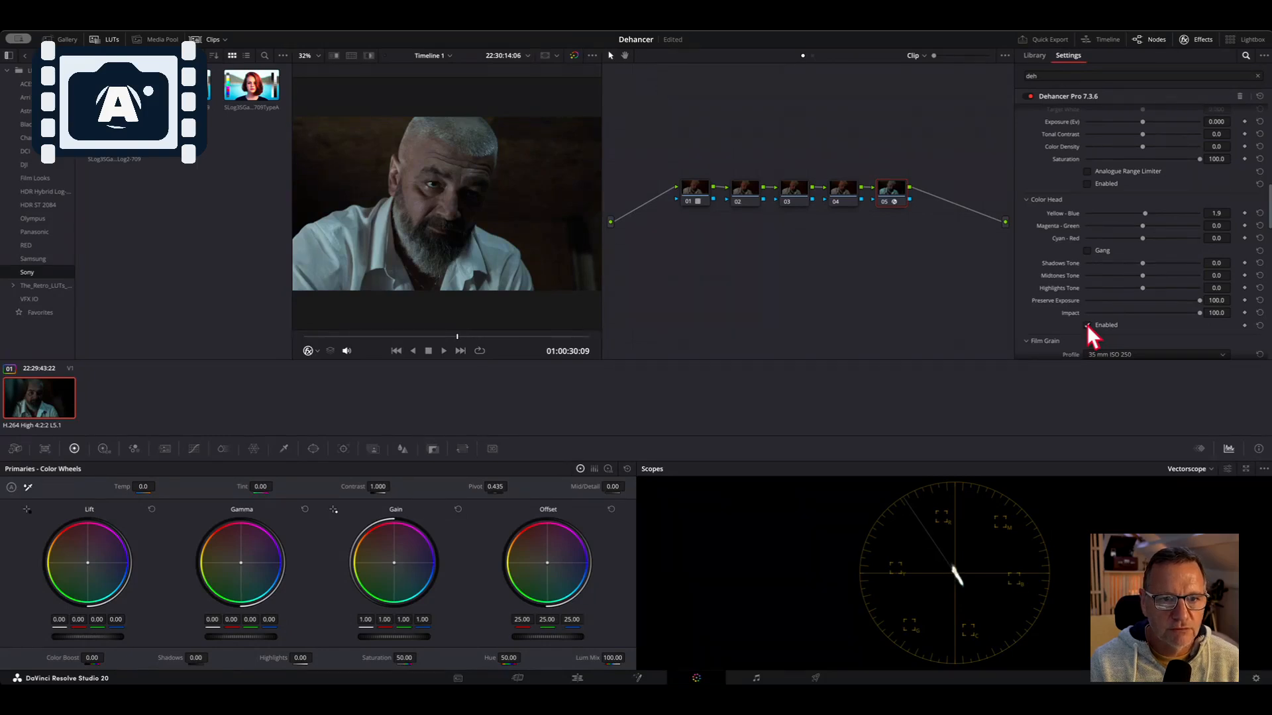
{"action": "left_click", "coordinate": [1087, 325]}
{"action": "left_click", "coordinate": [1087, 324]}
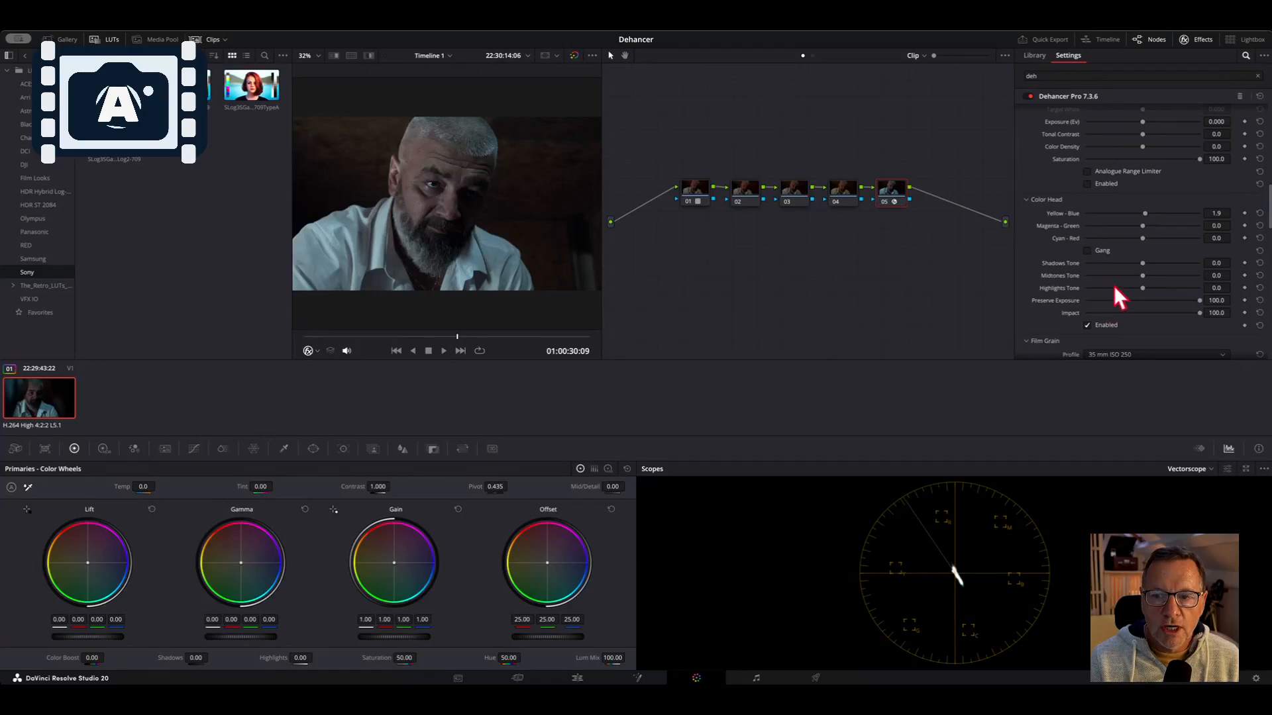
Try adjusting Shadows, Midtones and Highlights Tone, resetting each one
{"action": "scroll", "coordinate": [1118, 298], "scroll_direction": "down", "scroll_amount": 1}
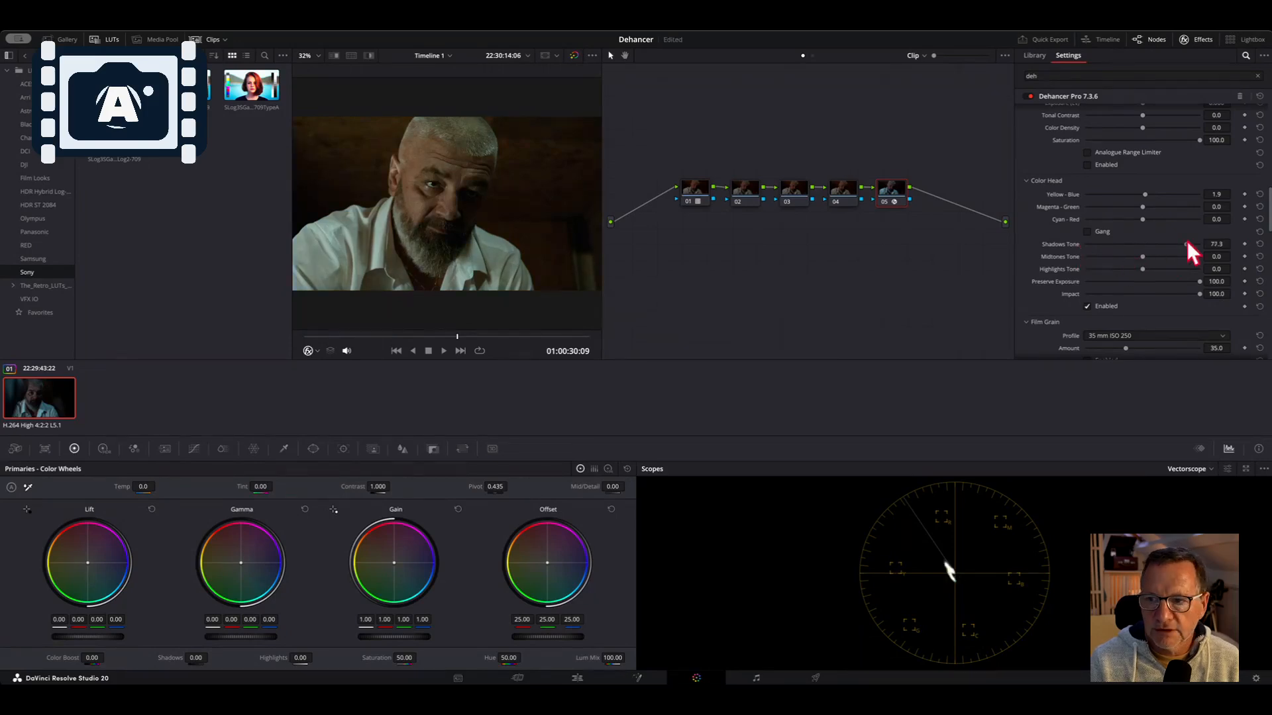
{"action": "left_click_drag", "start_coordinate": [1181, 244], "coordinate": [1142, 243]}
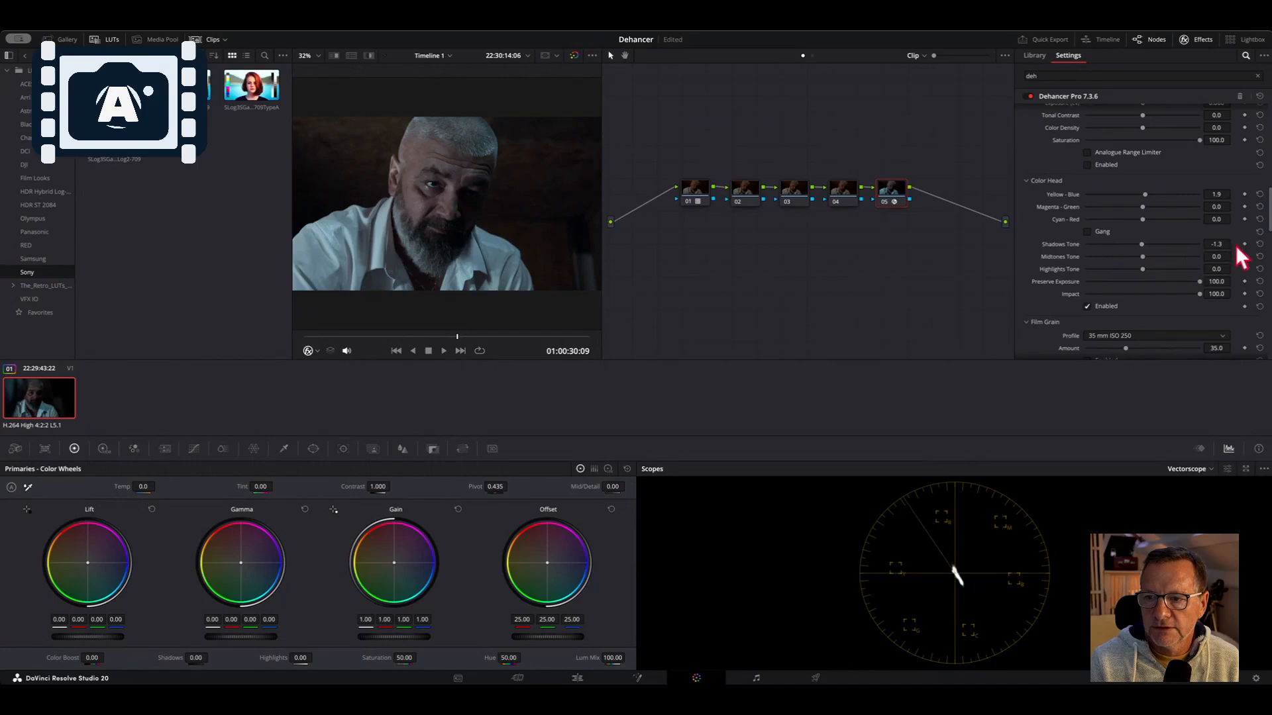
{"action": "left_click", "coordinate": [1259, 244]}
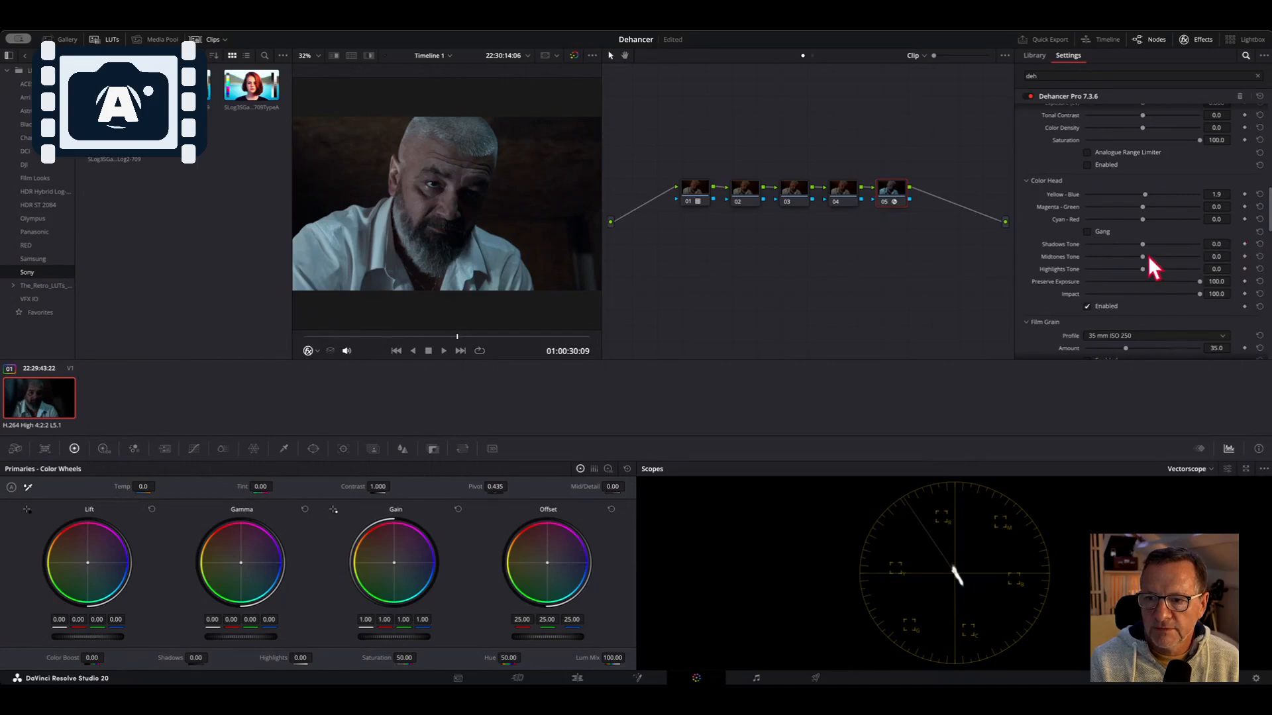
{"action": "left_click_drag", "start_coordinate": [1148, 258], "coordinate": [1217, 259]}
{"action": "left_click_drag", "start_coordinate": [1206, 256], "coordinate": [1086, 258]}
{"action": "double_click", "coordinate": [1086, 257]}
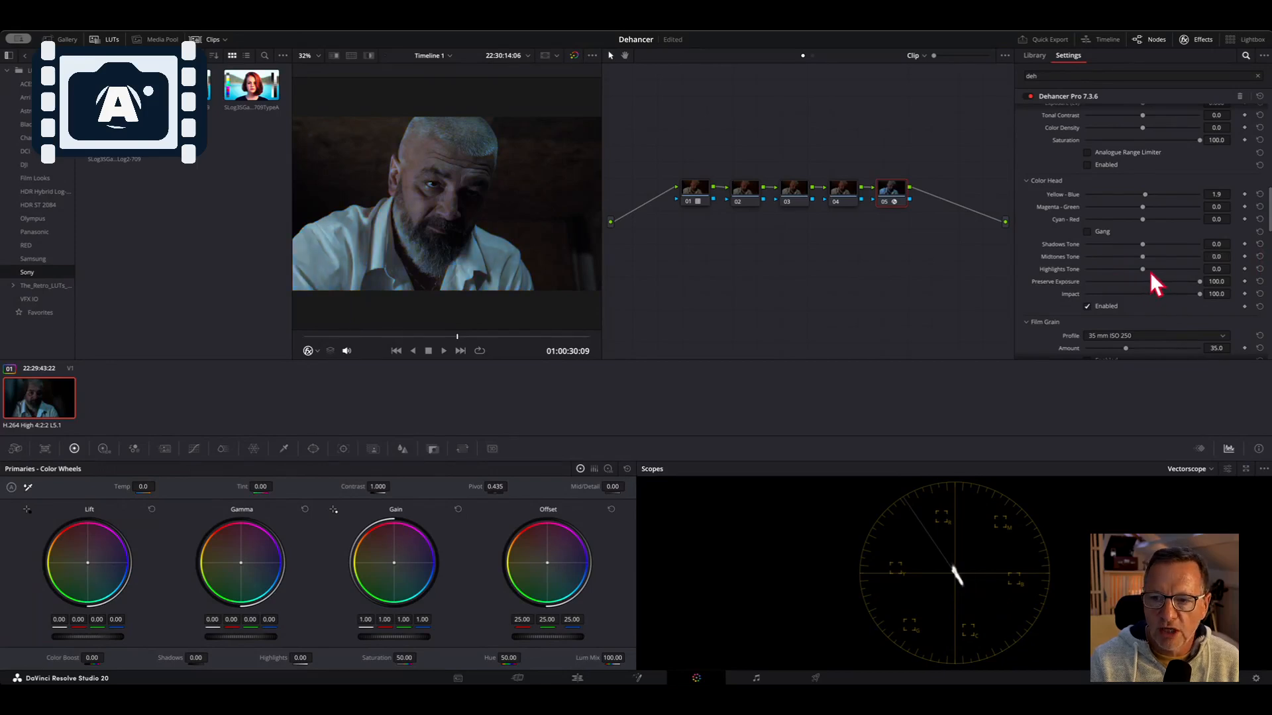
{"action": "mouse_move", "coordinate": [1144, 269]}
{"action": "left_mouse_down"}
{"action": "mouse_move", "coordinate": [1127, 268]}
{"action": "mouse_move", "coordinate": [1165, 268]}
{"action": "mouse_move", "coordinate": [1126, 268]}
{"action": "left_mouse_up"}
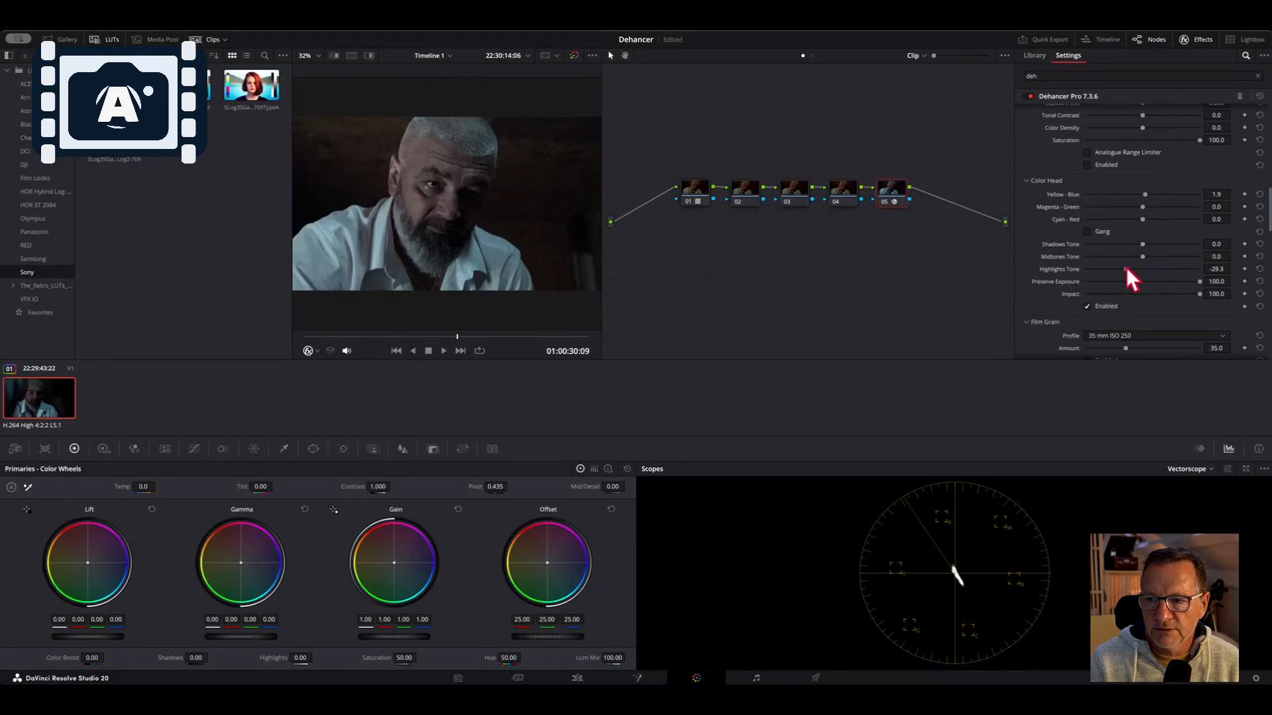
{"action": "left_click", "coordinate": [1259, 269]}
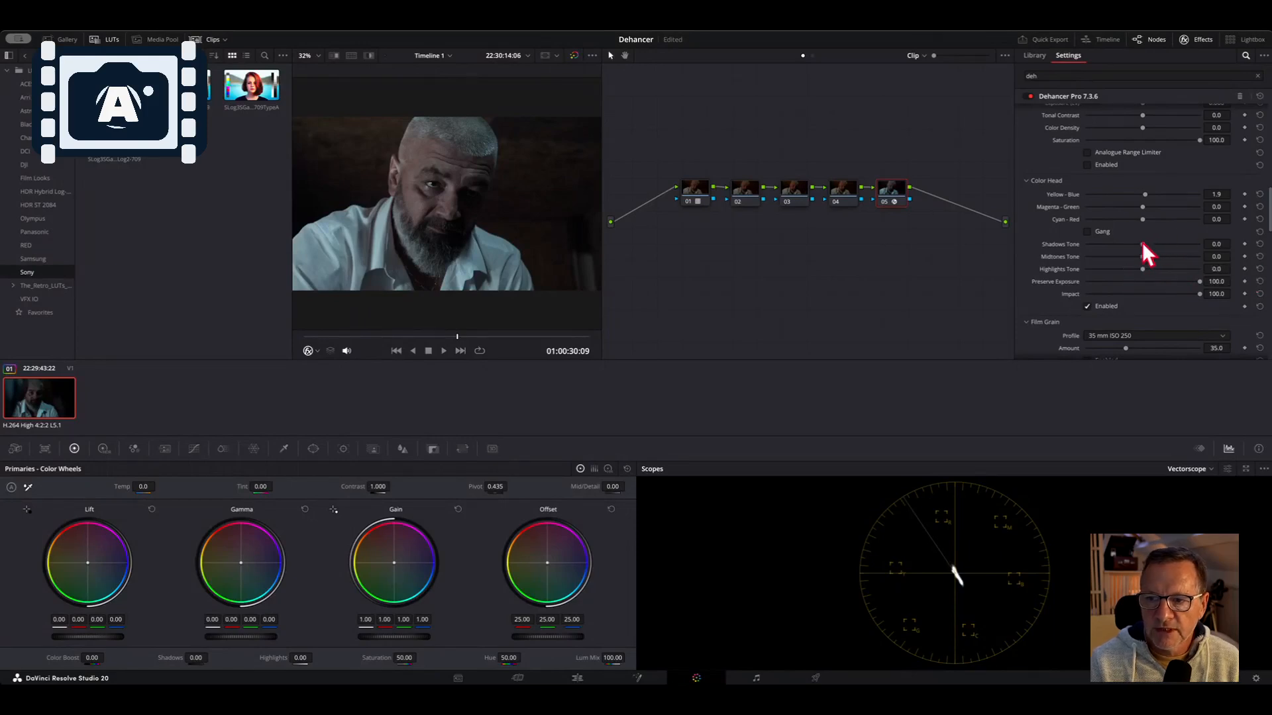
Set Shadows Tone to -2.2 and compare the grade by toggling the Dehancer node's bypass
{"action": "mouse_move", "coordinate": [1149, 243]}
{"action": "left_mouse_down"}
{"action": "mouse_move", "coordinate": [1204, 243]}
{"action": "mouse_move", "coordinate": [1142, 243]}
{"action": "left_mouse_up"}
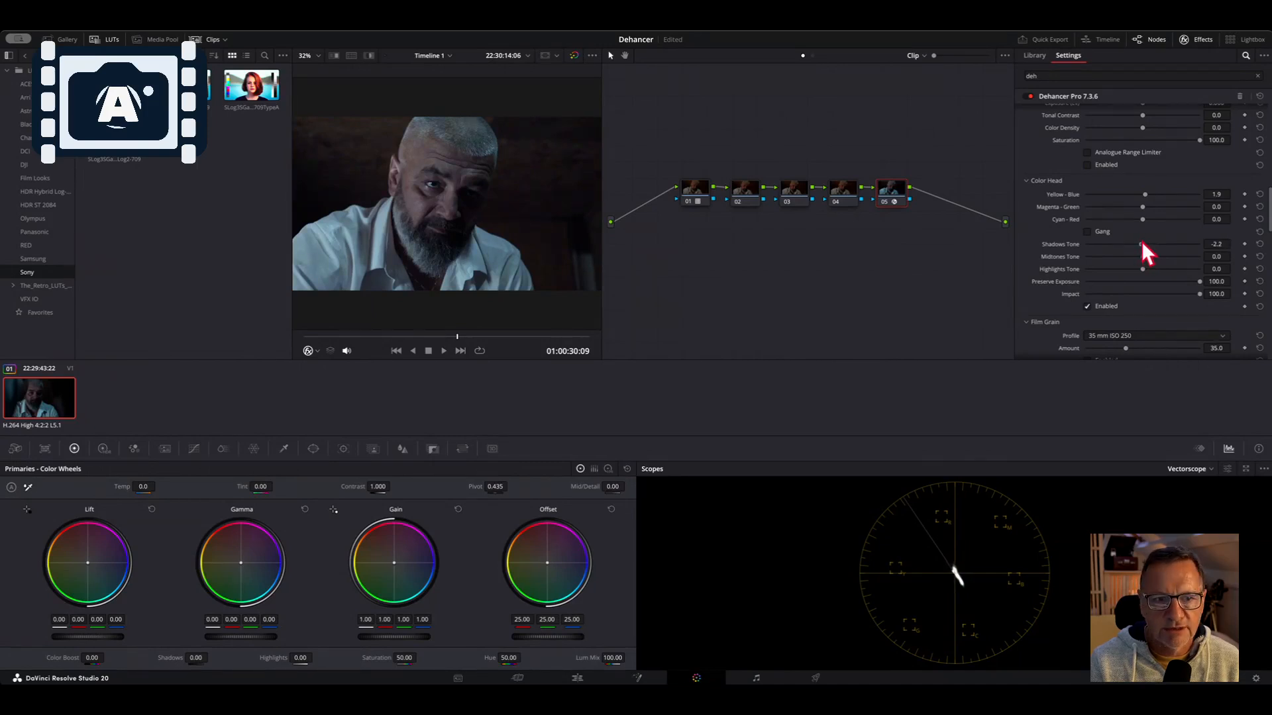
{"action": "left_click", "coordinate": [1087, 306]}
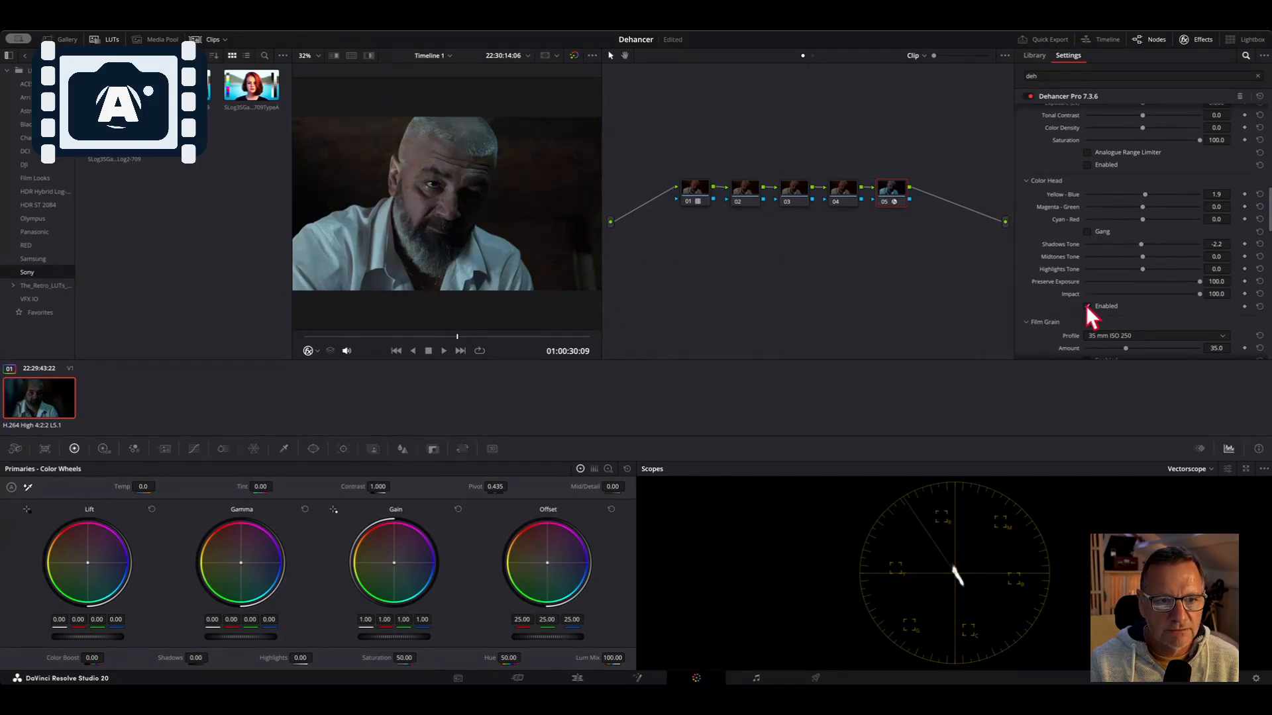
{"action": "left_click", "coordinate": [885, 200]}
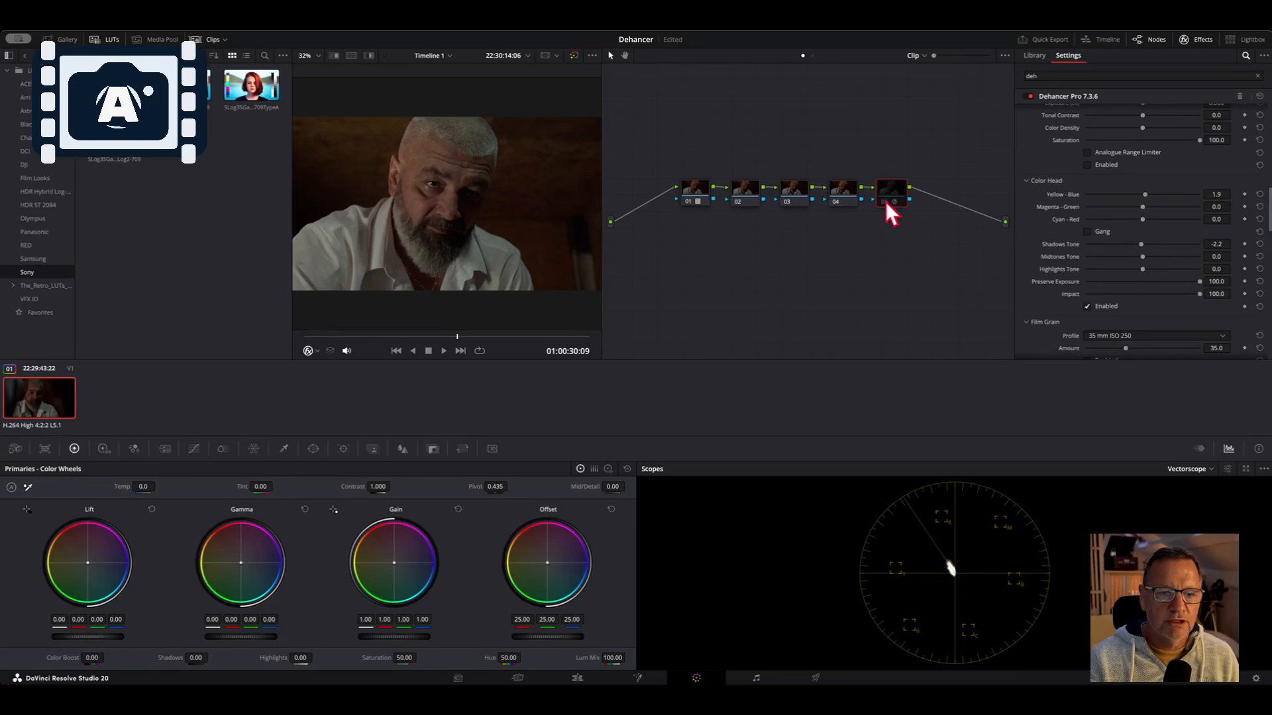
{"action": "left_click", "coordinate": [885, 201]}
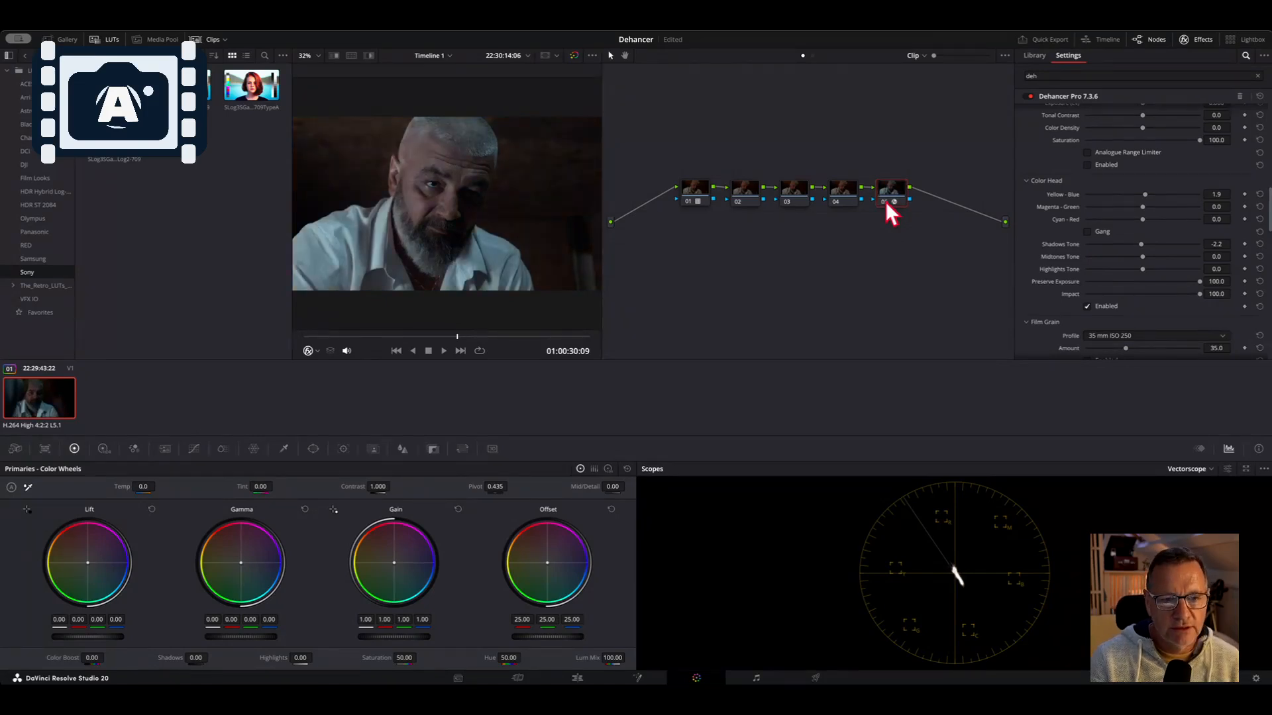
{"action": "left_click", "coordinate": [884, 201]}
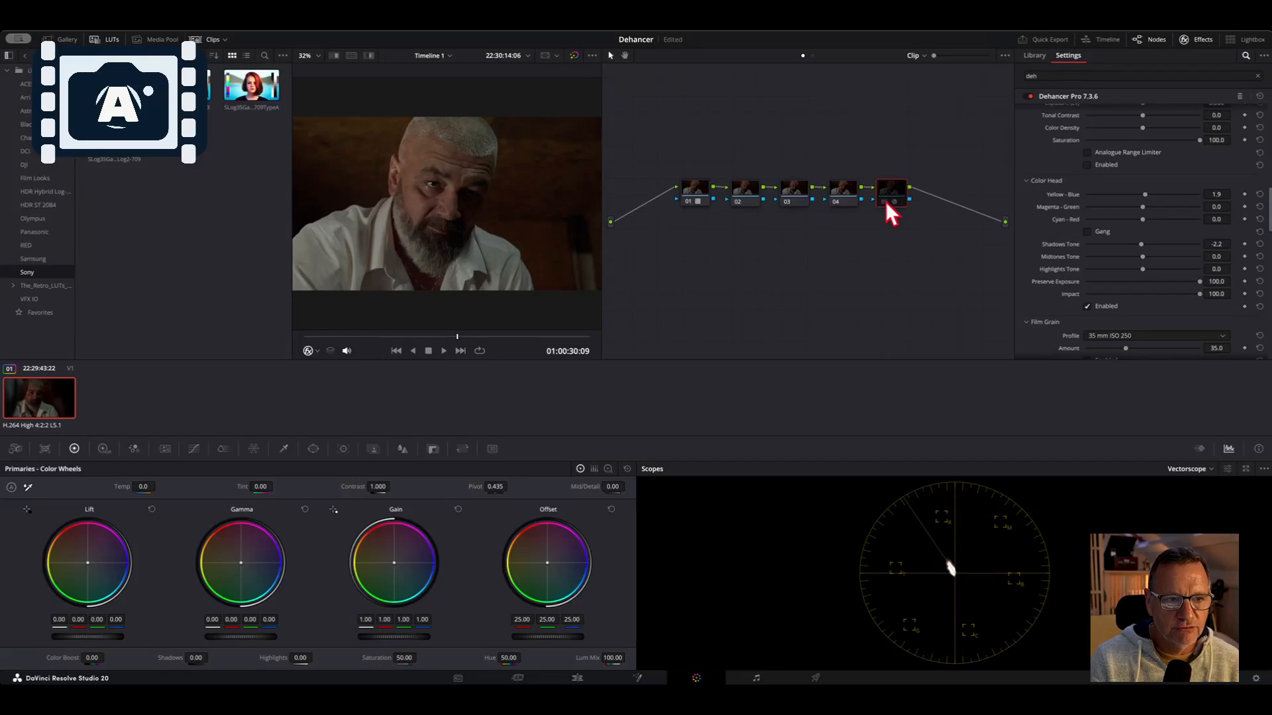
{"action": "left_click", "coordinate": [884, 201]}
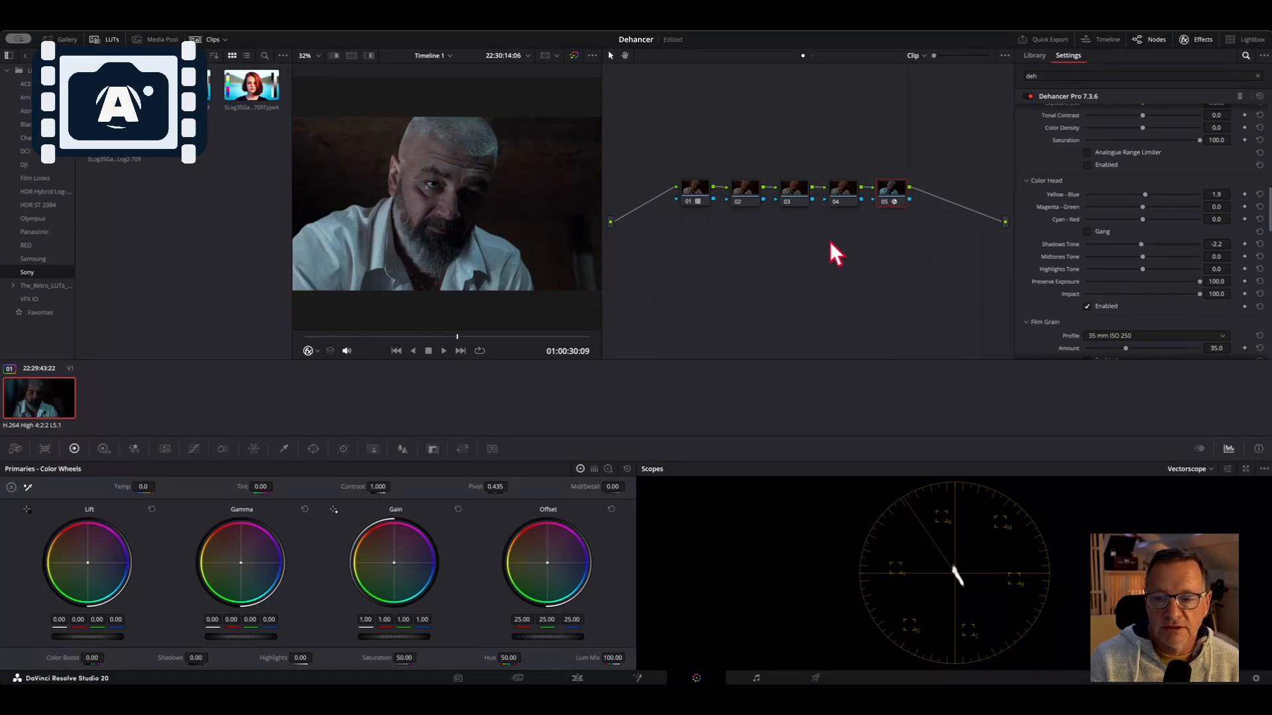
Scroll through the Film Grain, Halation, Bloom, Film Damage, Overscan and Vignette settings
{"action": "scroll", "coordinate": [1003, 263], "scroll_direction": "down", "scroll_amount": 3}
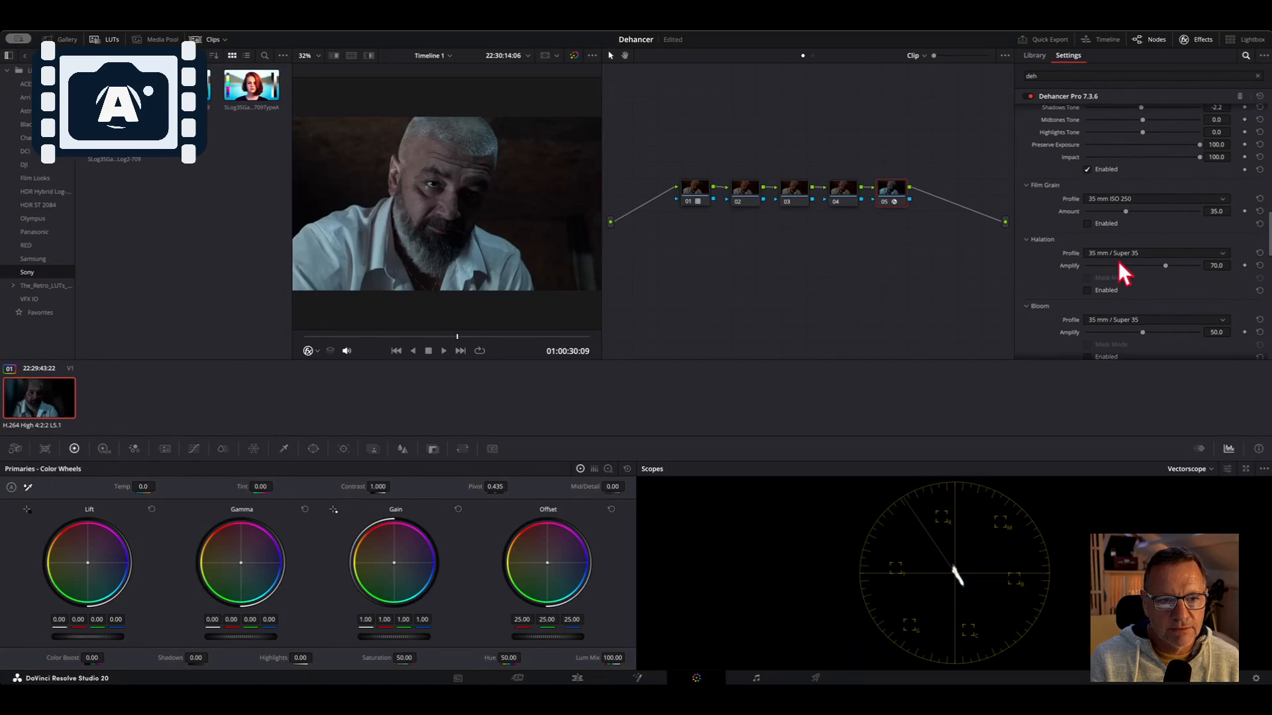
{"action": "scroll", "coordinate": [1136, 267], "scroll_direction": "down", "scroll_amount": 10}
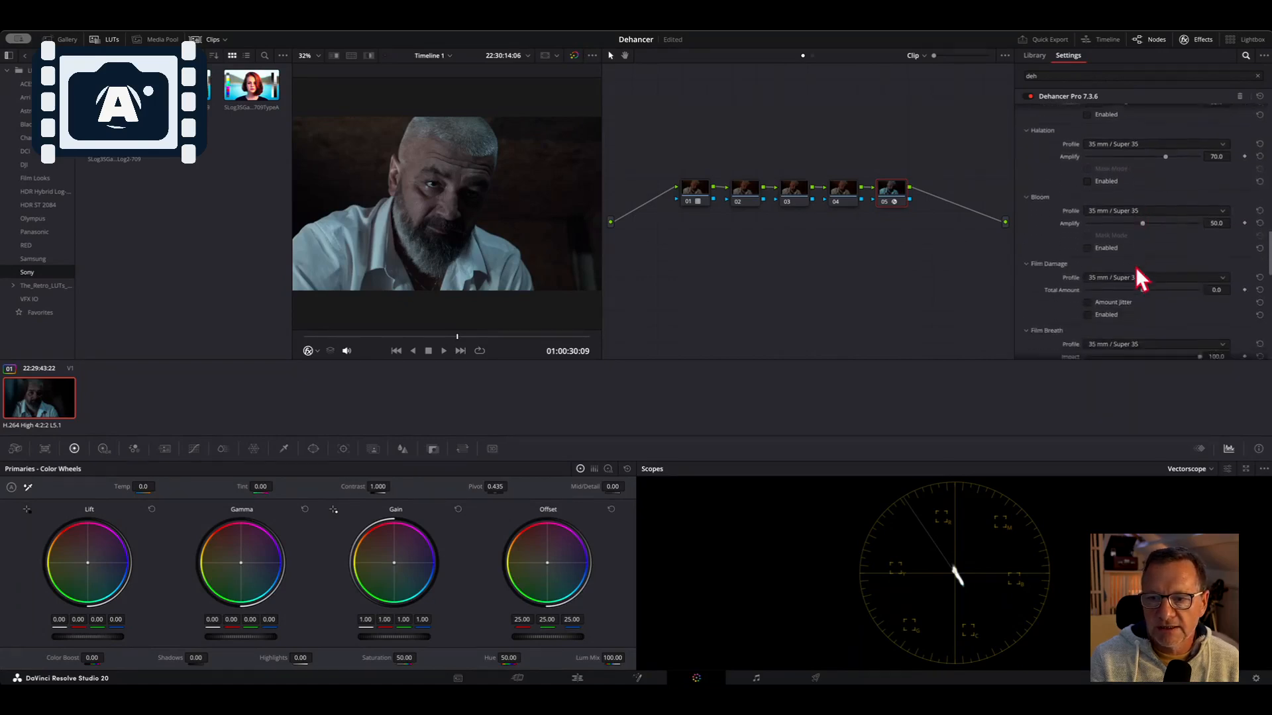
{"action": "scroll", "coordinate": [1136, 268], "scroll_direction": "down", "scroll_amount": 8}
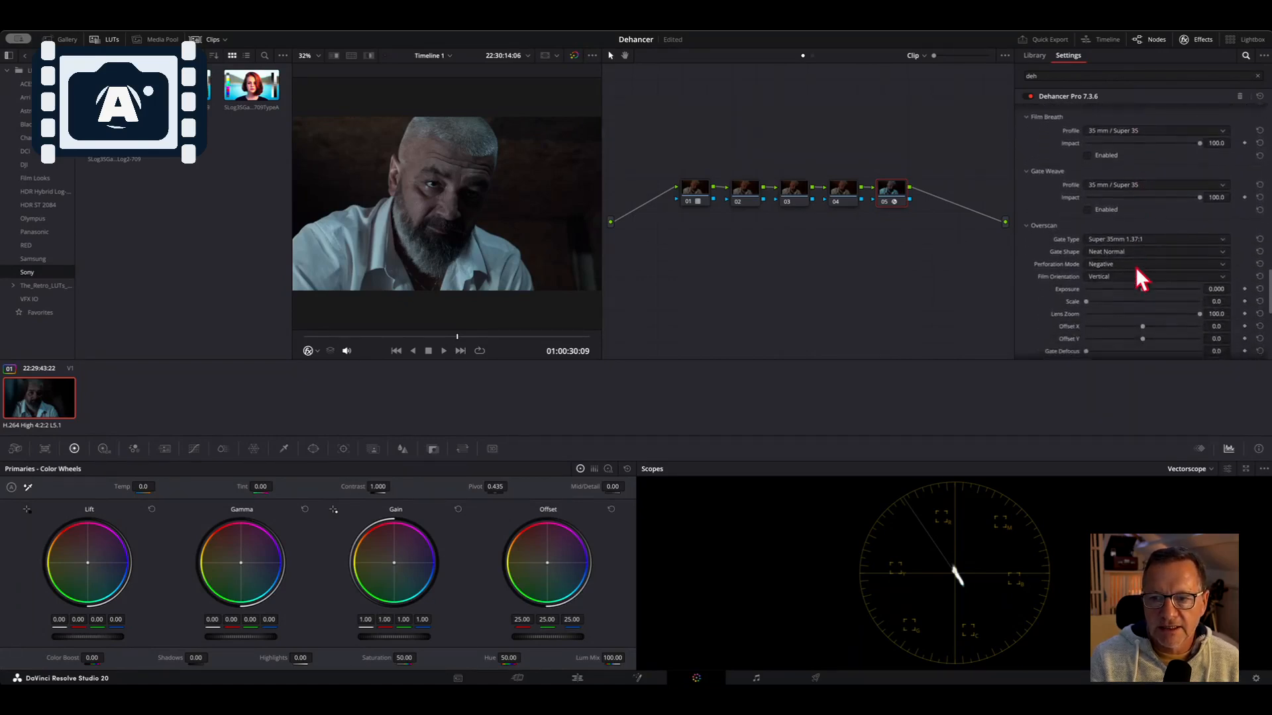
{"action": "scroll", "coordinate": [1135, 268], "scroll_direction": "down", "scroll_amount": 3}
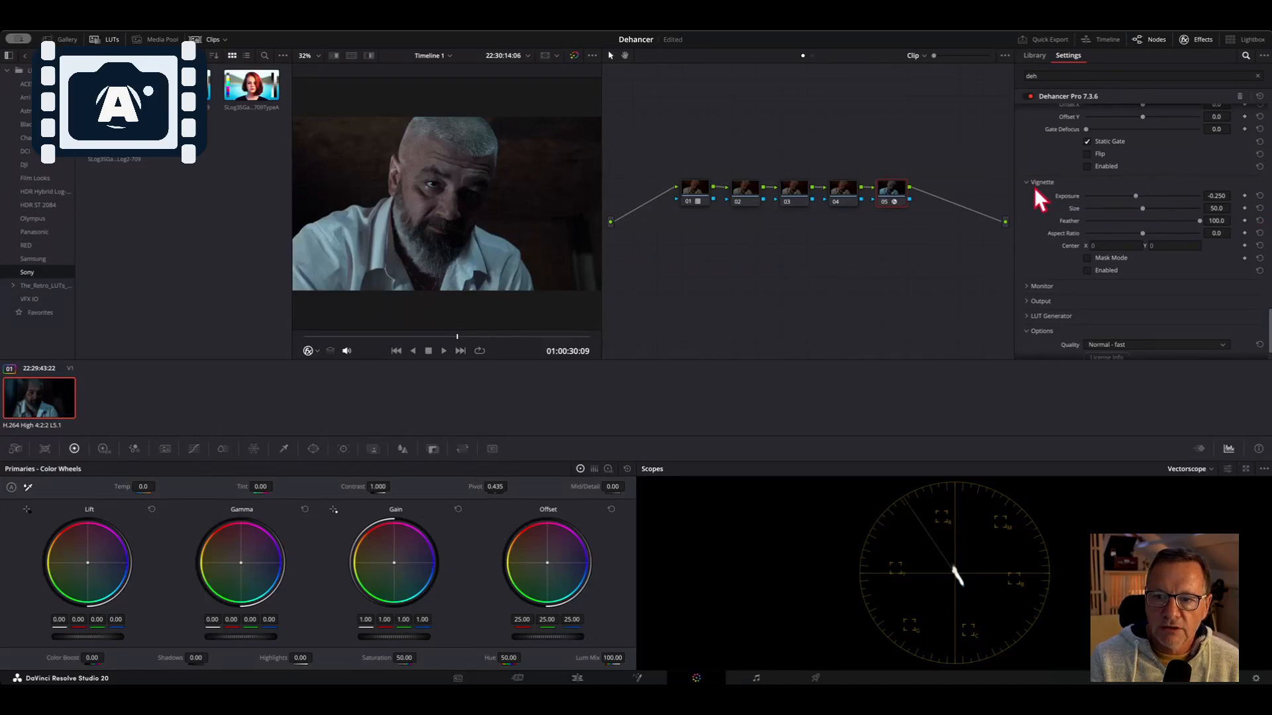
Enable the Dehancer vignette, toggling its Enabled option off and on to compare the look
{"action": "left_click", "coordinate": [1086, 270]}
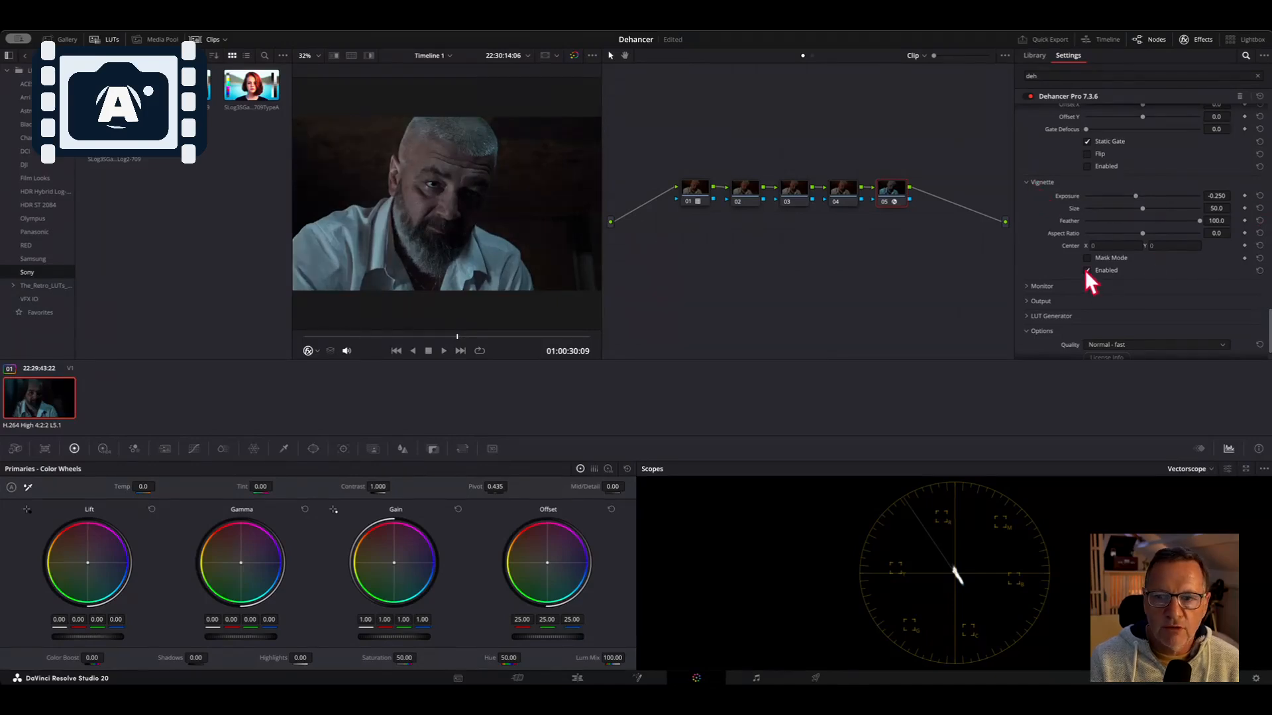
{"action": "left_click", "coordinate": [1086, 270]}
{"action": "left_click", "coordinate": [1086, 270]}
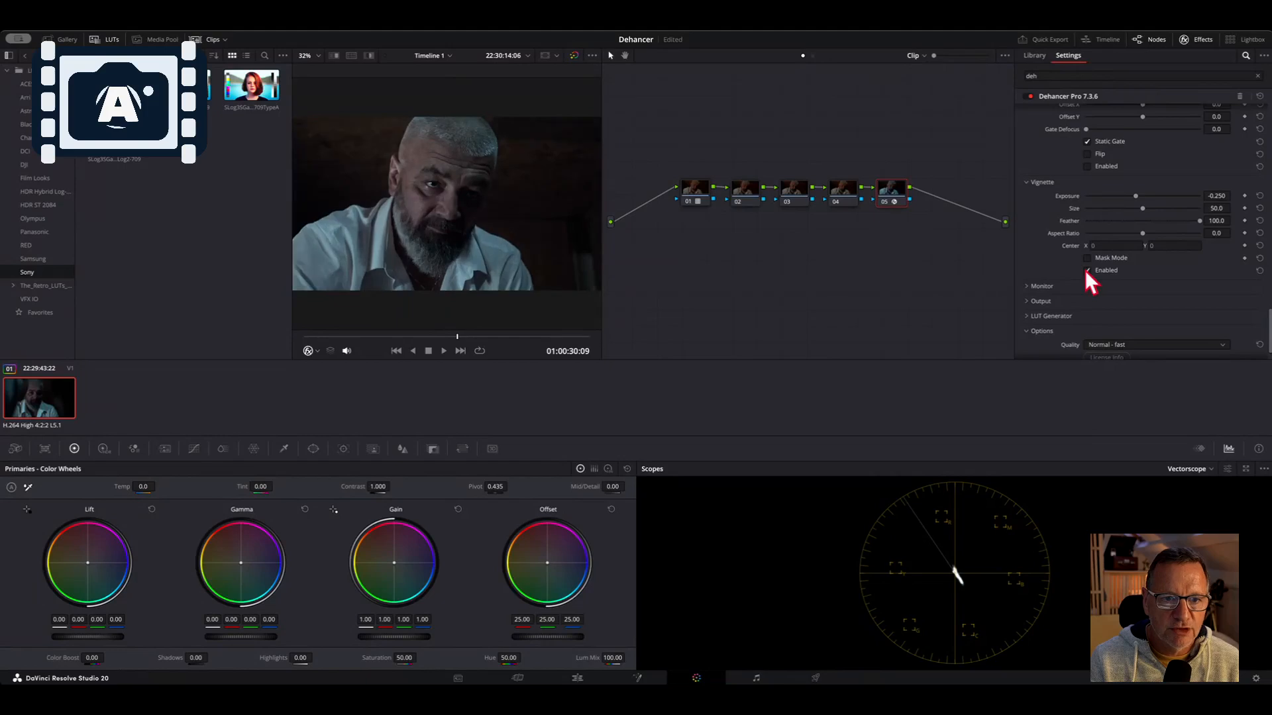
{"action": "left_click", "coordinate": [1086, 270]}
{"action": "left_click", "coordinate": [1086, 270]}
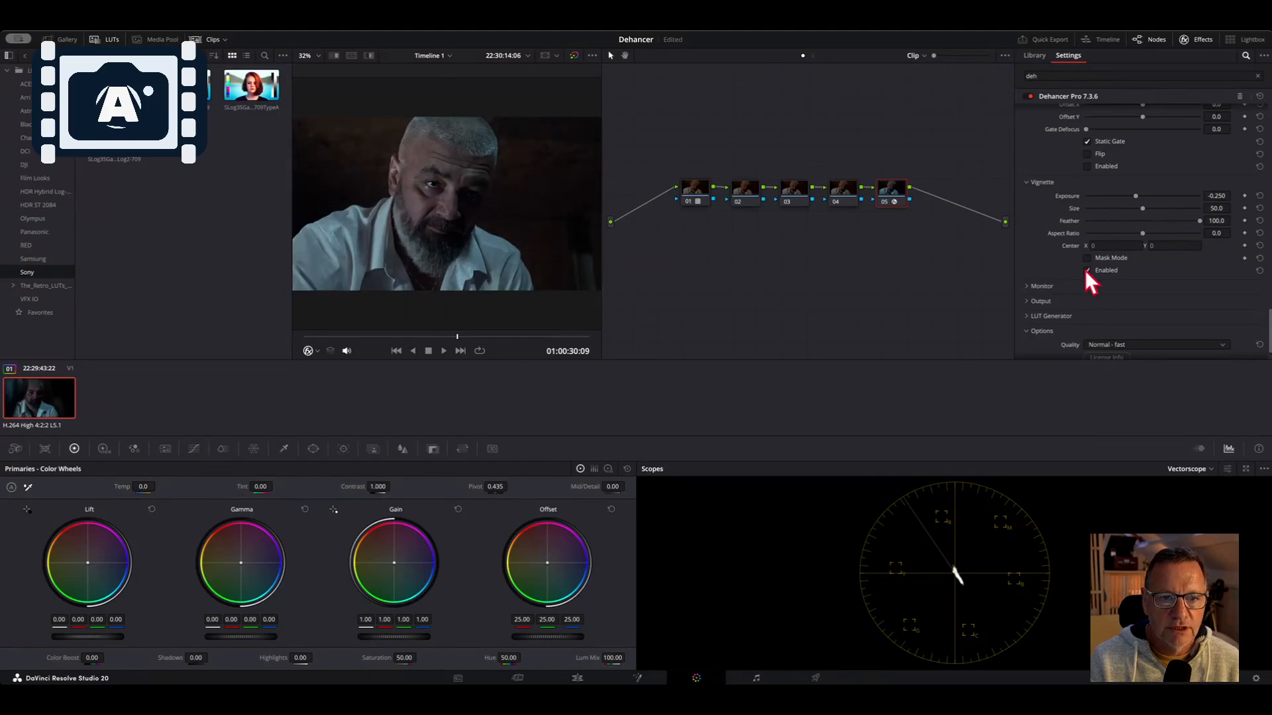
{"action": "left_click", "coordinate": [1086, 270]}
{"action": "left_click", "coordinate": [1085, 270]}
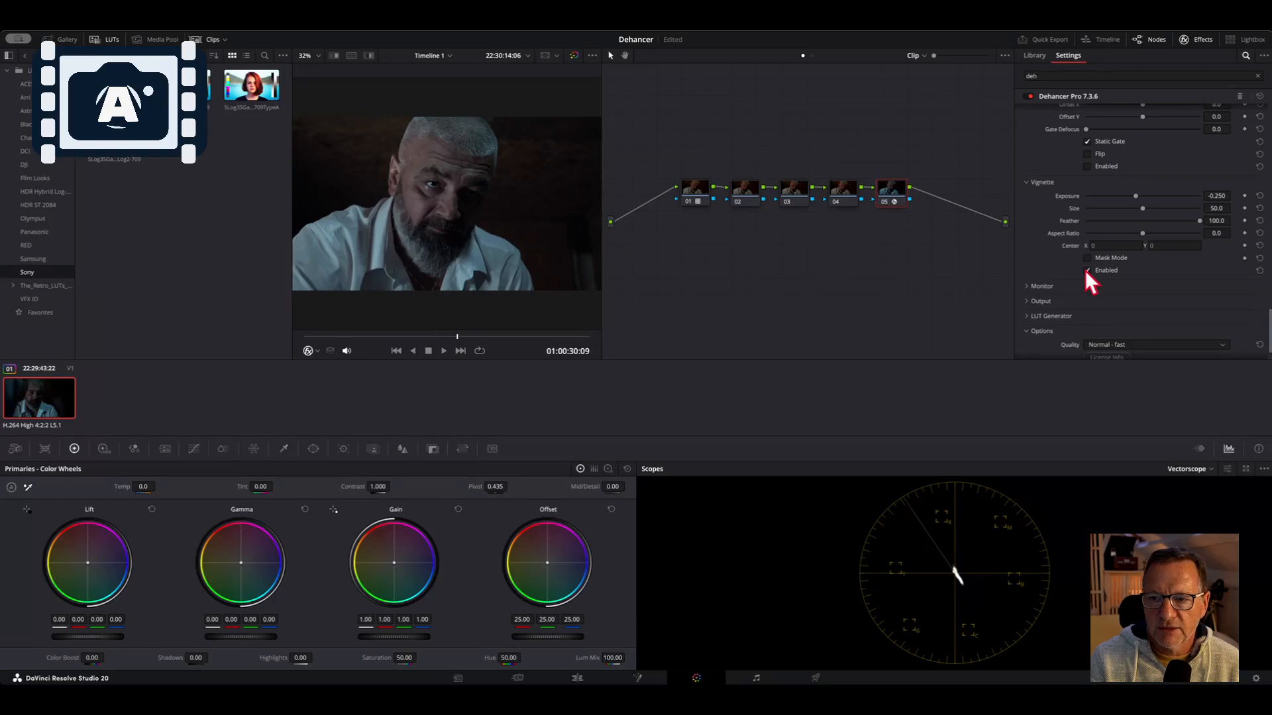
Preview the vignette in Mask Mode while setting Aspect Ratio to -31.0 and Size to 100.0
{"action": "left_click", "coordinate": [1087, 257]}
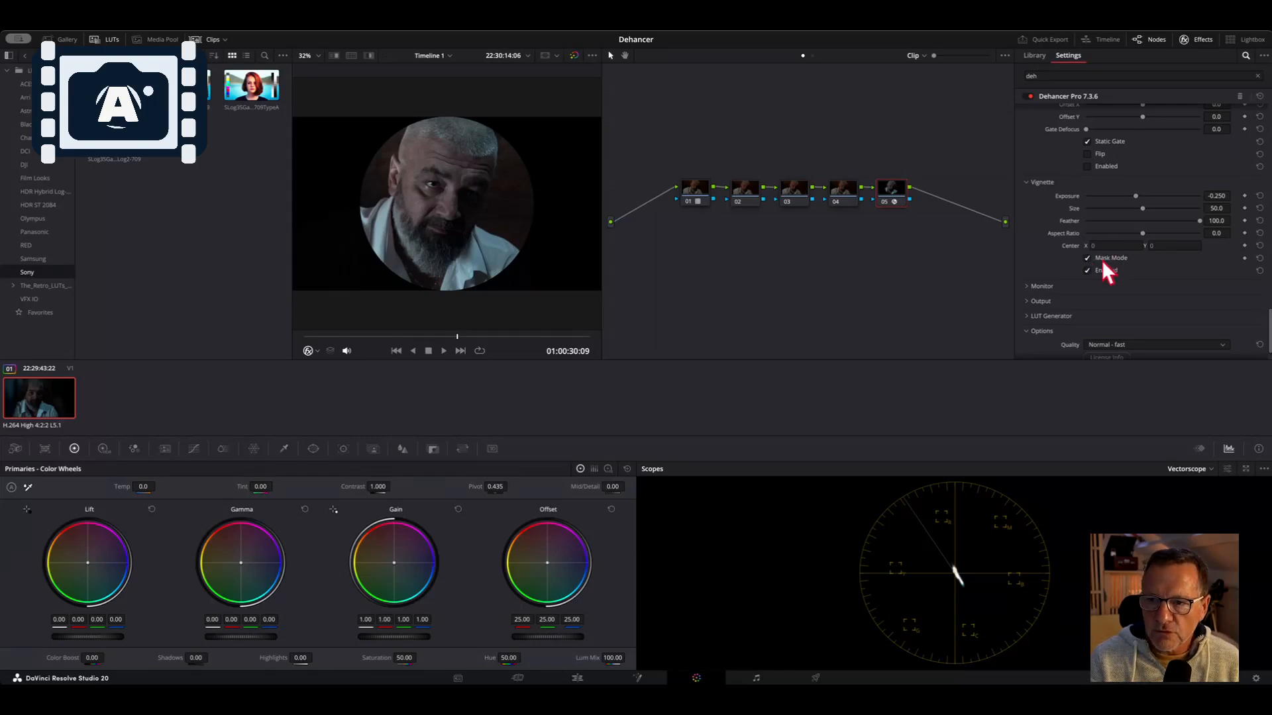
{"action": "mouse_move", "coordinate": [1142, 233]}
{"action": "left_mouse_down"}
{"action": "mouse_move", "coordinate": [1106, 233]}
{"action": "mouse_move", "coordinate": [1212, 233]}
{"action": "mouse_move", "coordinate": [1125, 234]}
{"action": "left_mouse_up"}
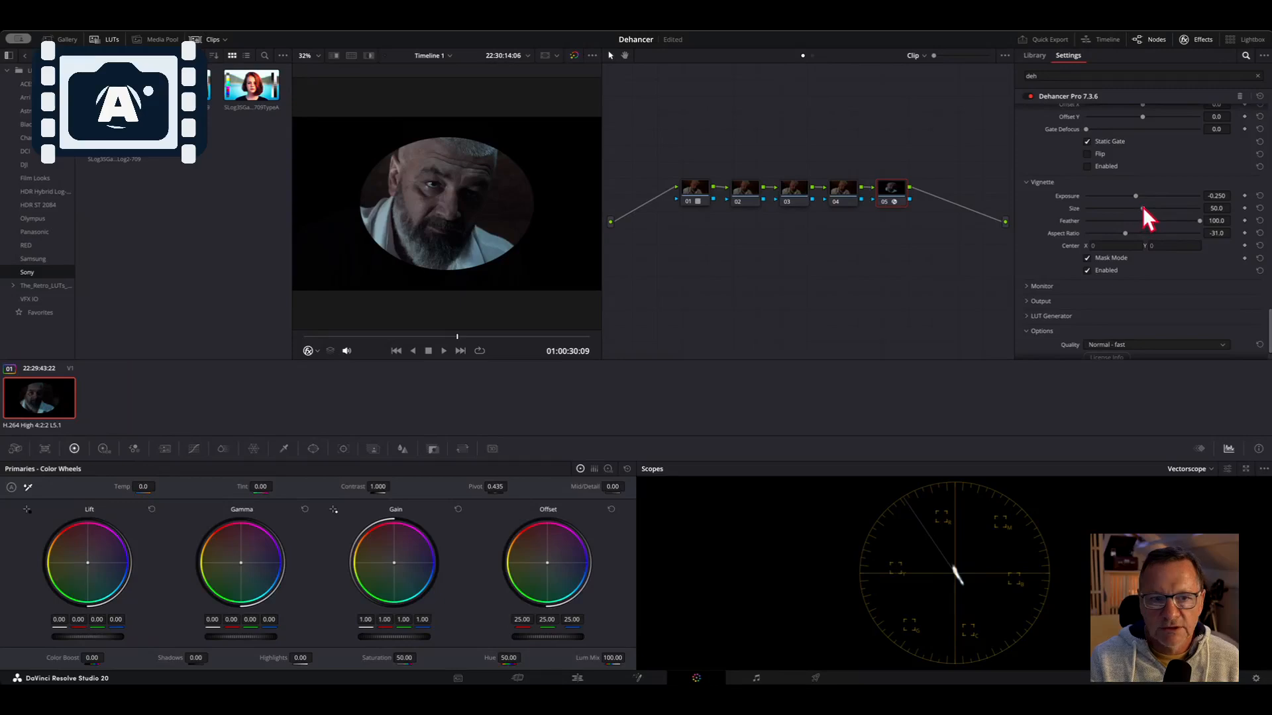
{"action": "left_click_drag", "start_coordinate": [1142, 208], "coordinate": [1233, 206]}
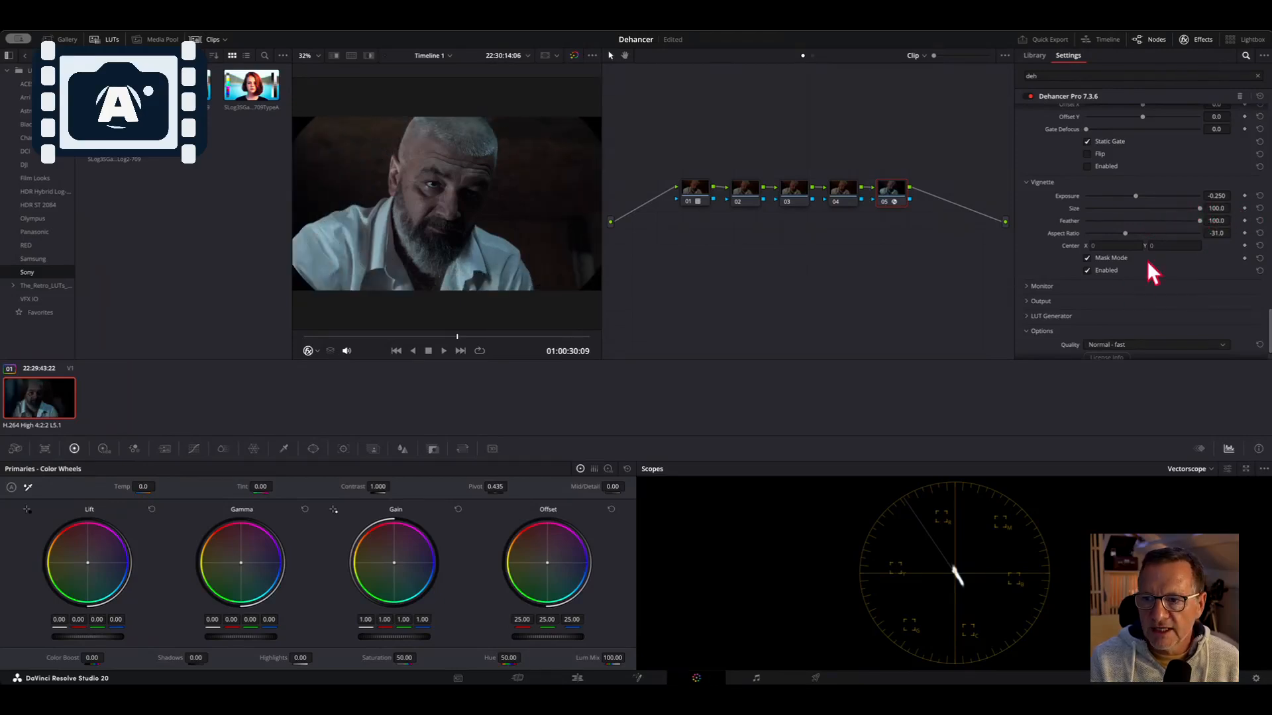
Turn Mask Mode off and toggle the vignette off and on to compare
{"action": "left_click", "coordinate": [1087, 258]}
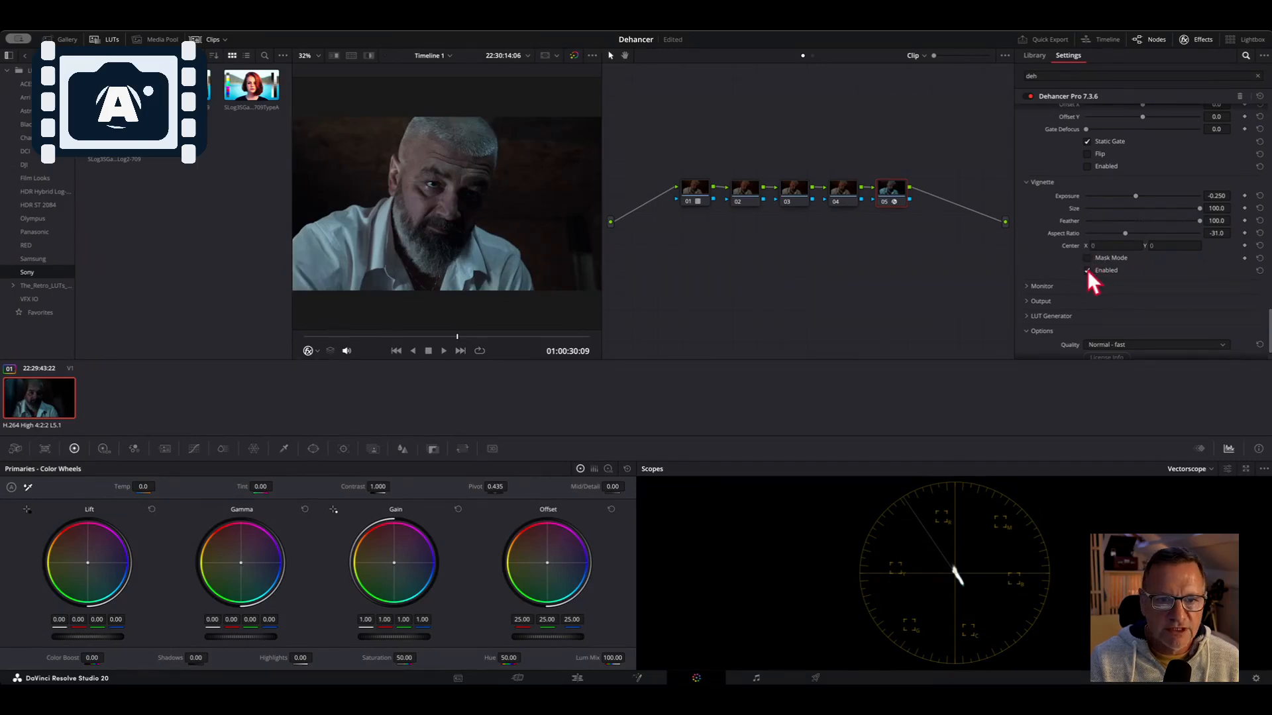
{"action": "left_click", "coordinate": [1086, 271]}
{"action": "left_click", "coordinate": [1087, 271]}
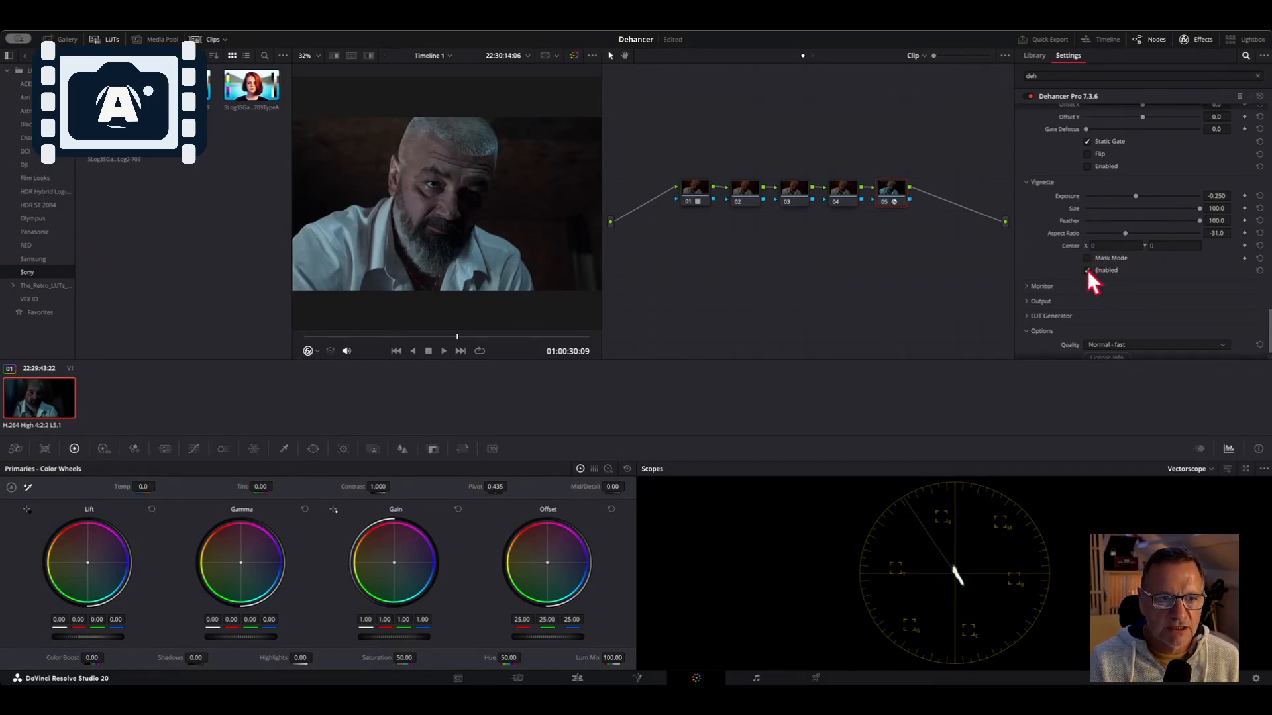
Reshape the vignette in Mask Mode to Size about 62 and Aspect Ratio -21.4, then leave Mask Mode
{"action": "left_click", "coordinate": [1087, 257]}
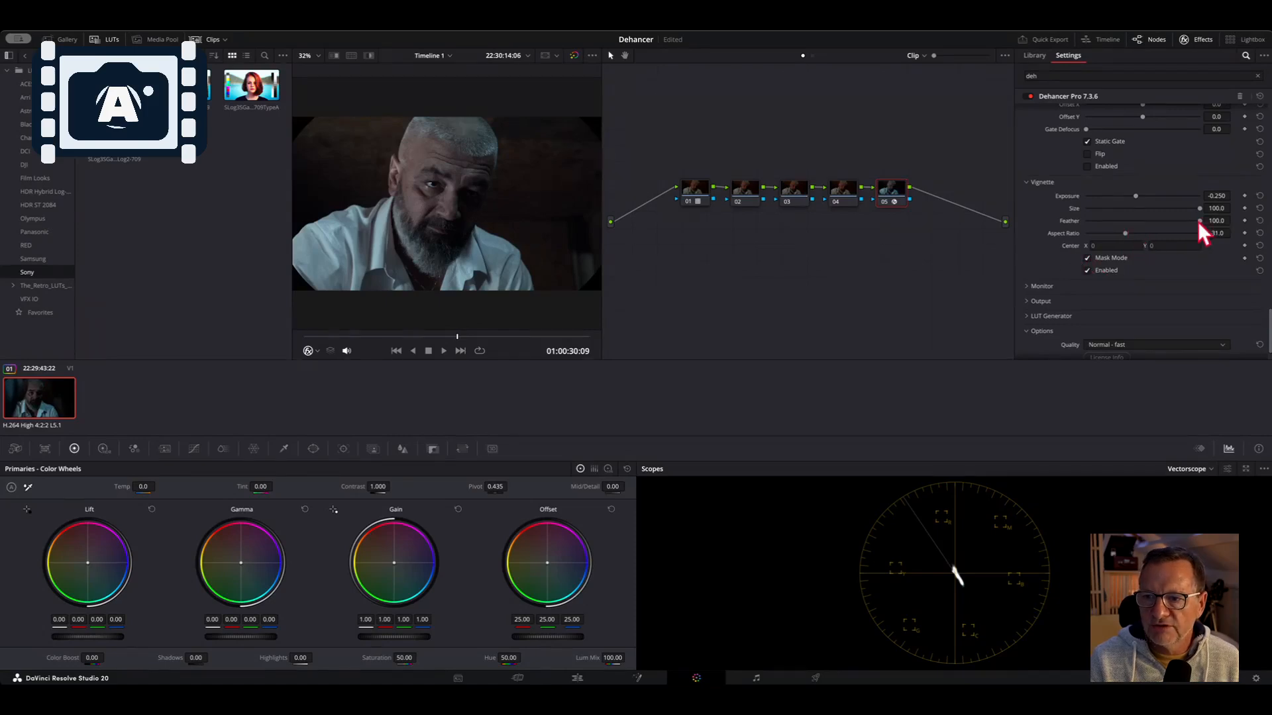
{"action": "left_click_drag", "start_coordinate": [1126, 234], "coordinate": [1156, 208]}
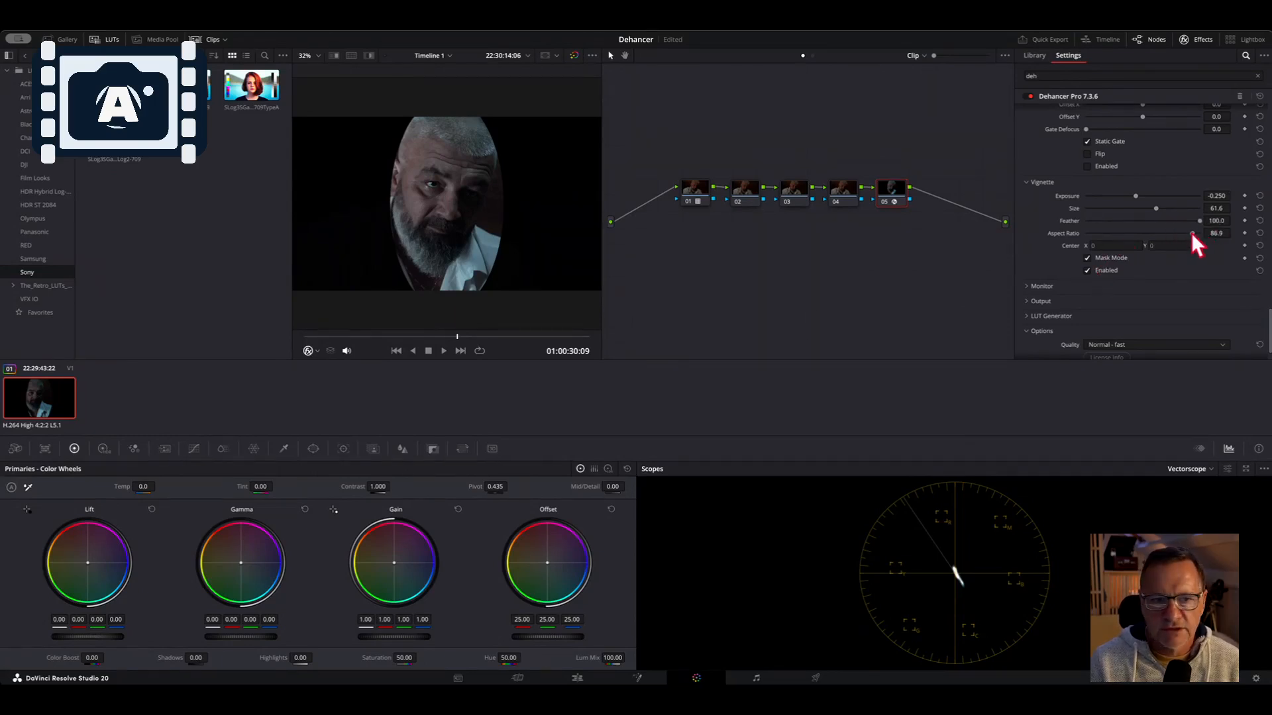
{"action": "left_click_drag", "start_coordinate": [1191, 233], "coordinate": [1129, 231]}
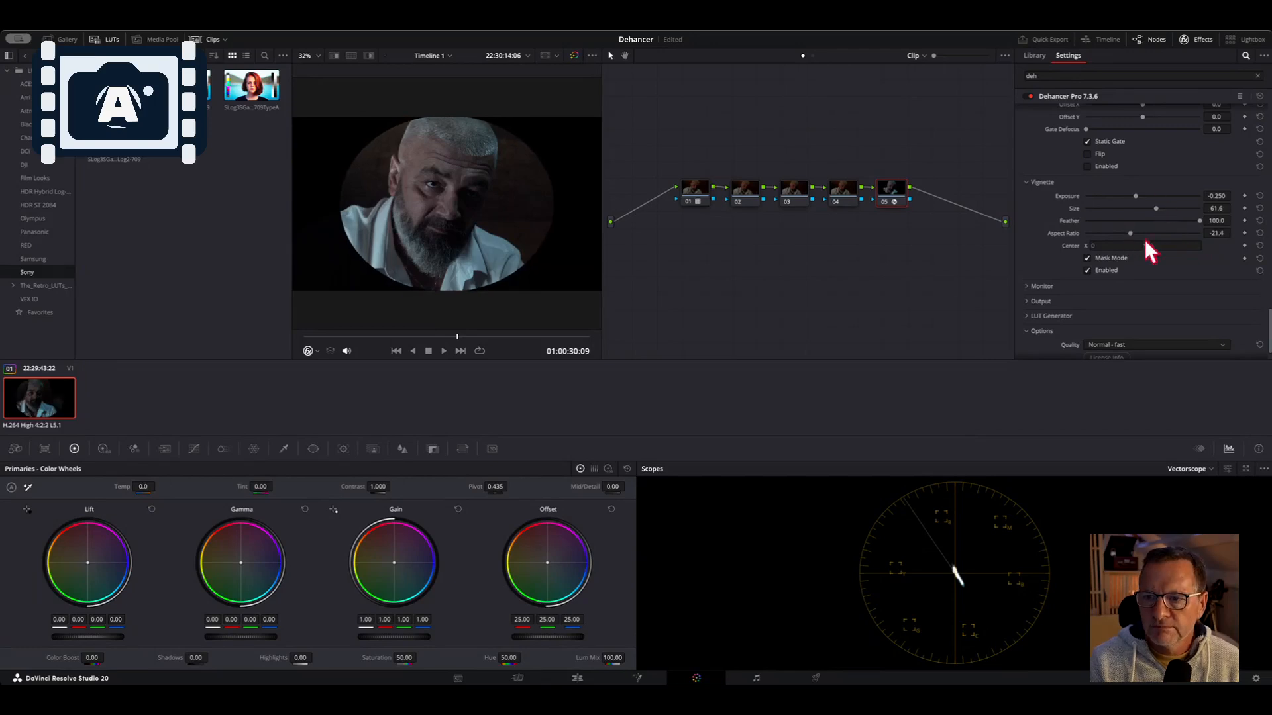
{"action": "left_click", "coordinate": [1087, 257]}
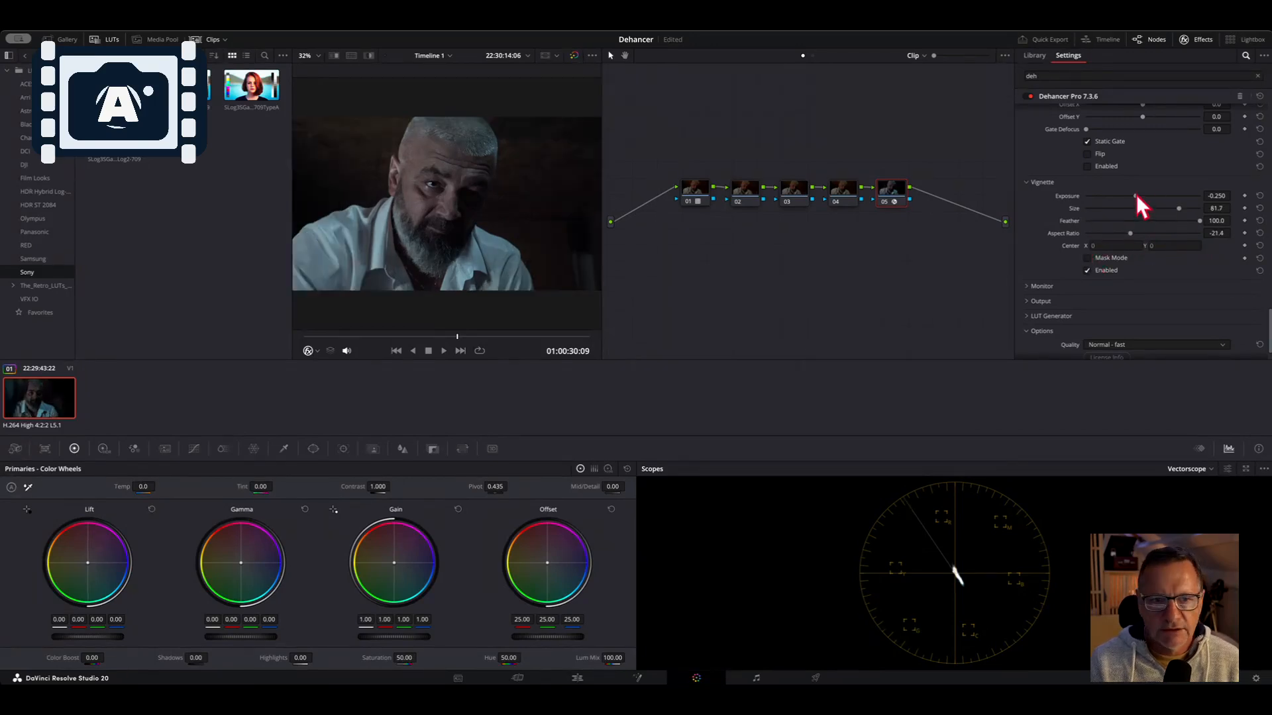
Set vignette Exposure to -0.079, Size to 76.0 and Feather to 93.0, toggling the vignette off and on to compare
{"action": "left_click_drag", "start_coordinate": [1136, 194], "coordinate": [1215, 194]}
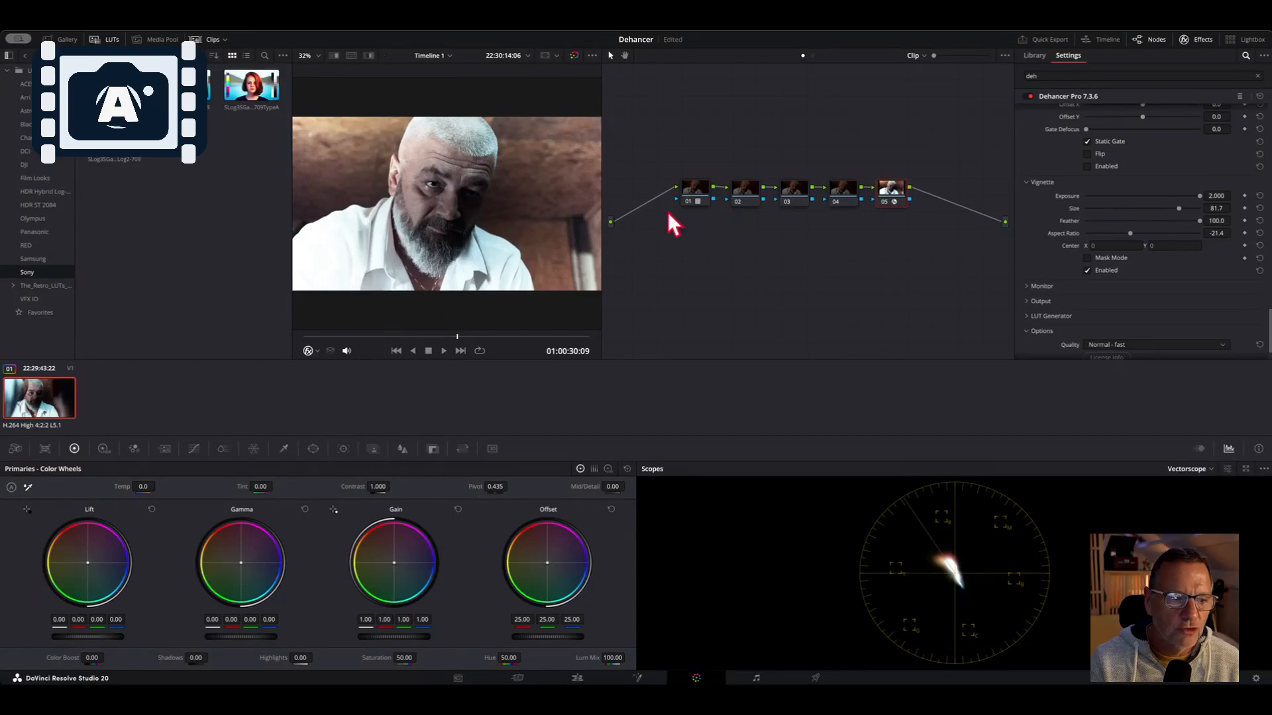
{"action": "left_click", "coordinate": [1141, 196]}
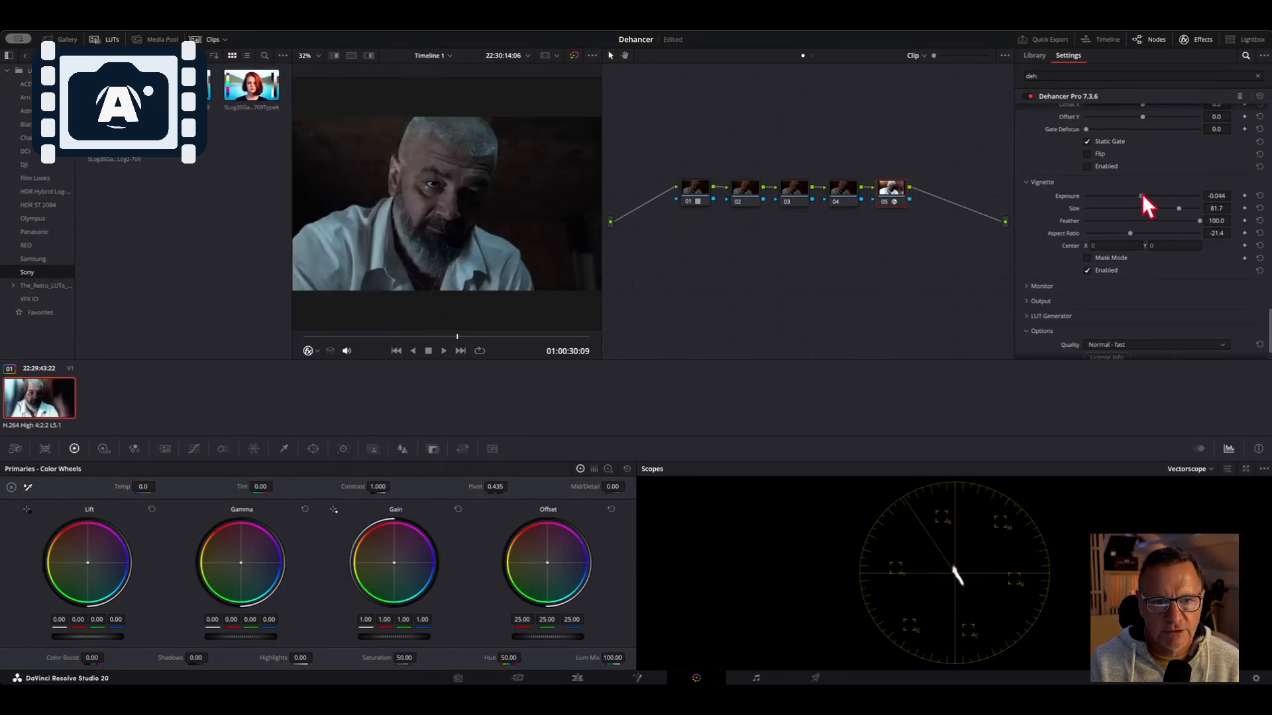
{"action": "left_click_drag", "start_coordinate": [1142, 194], "coordinate": [1172, 208]}
{"action": "left_click", "coordinate": [1086, 271]}
{"action": "left_click_drag", "start_coordinate": [1198, 220], "coordinate": [1140, 196]}
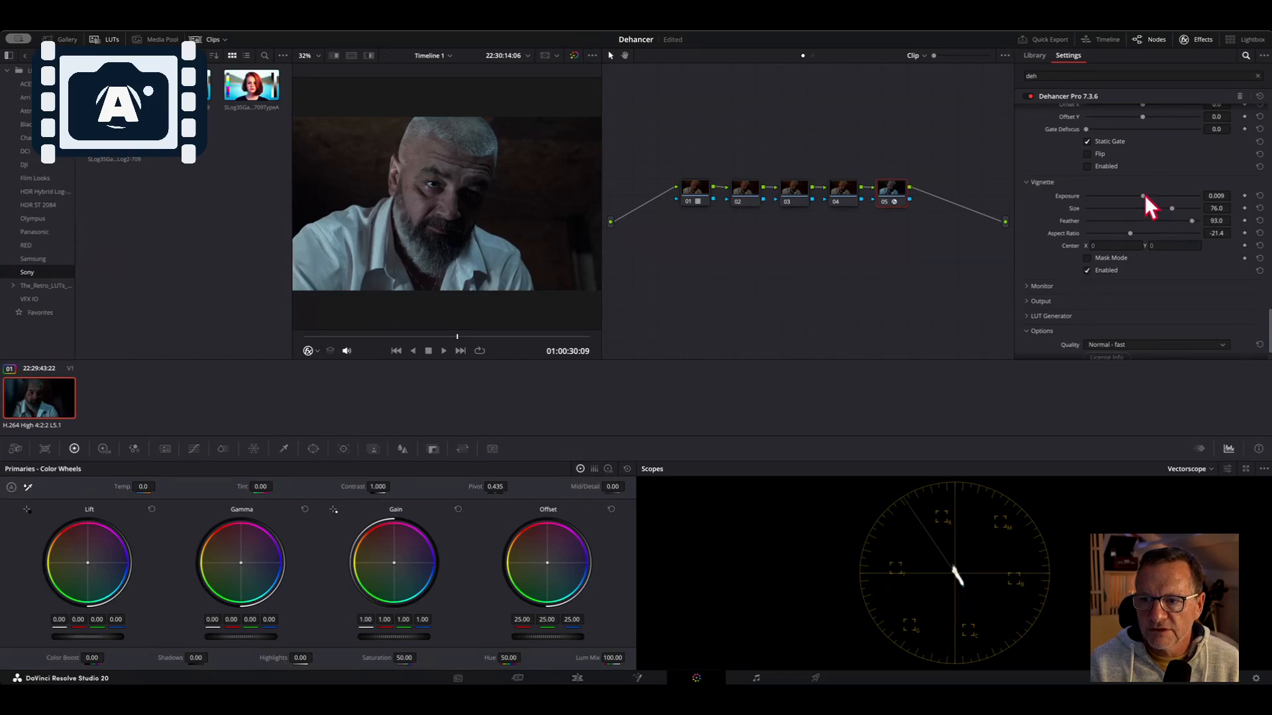
{"action": "left_click", "coordinate": [1087, 270]}
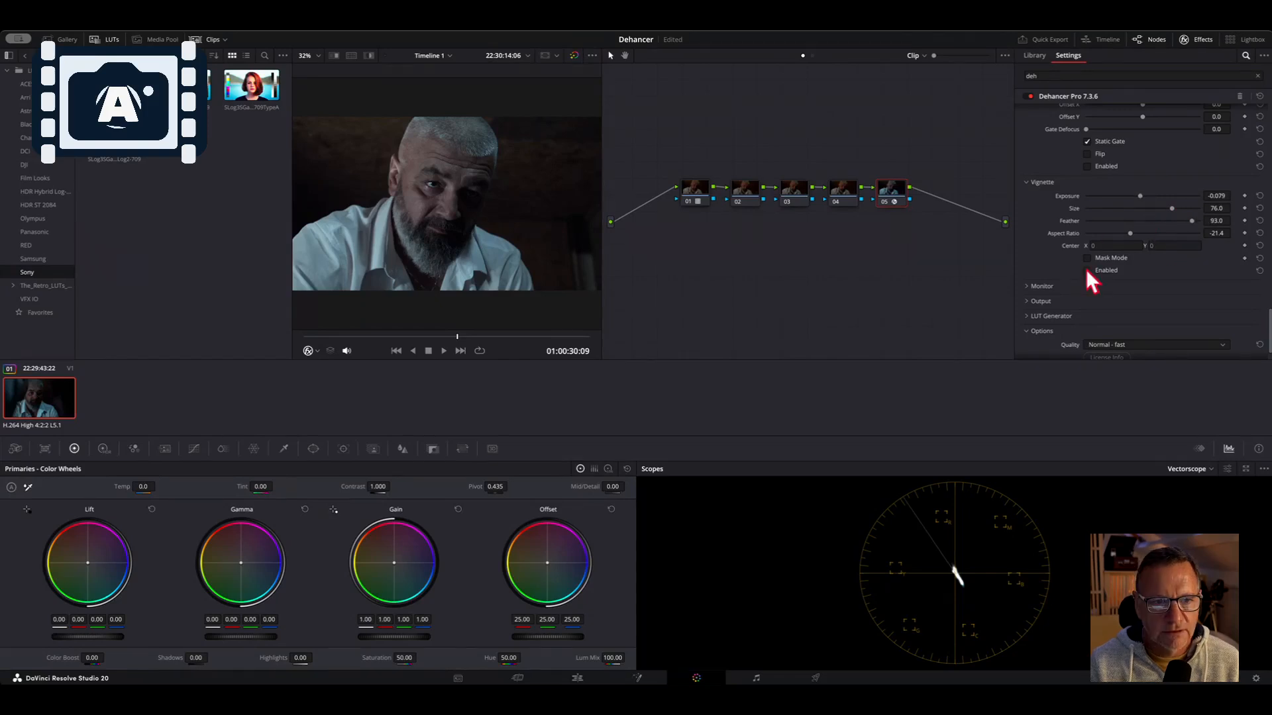
{"action": "left_click", "coordinate": [1087, 270]}
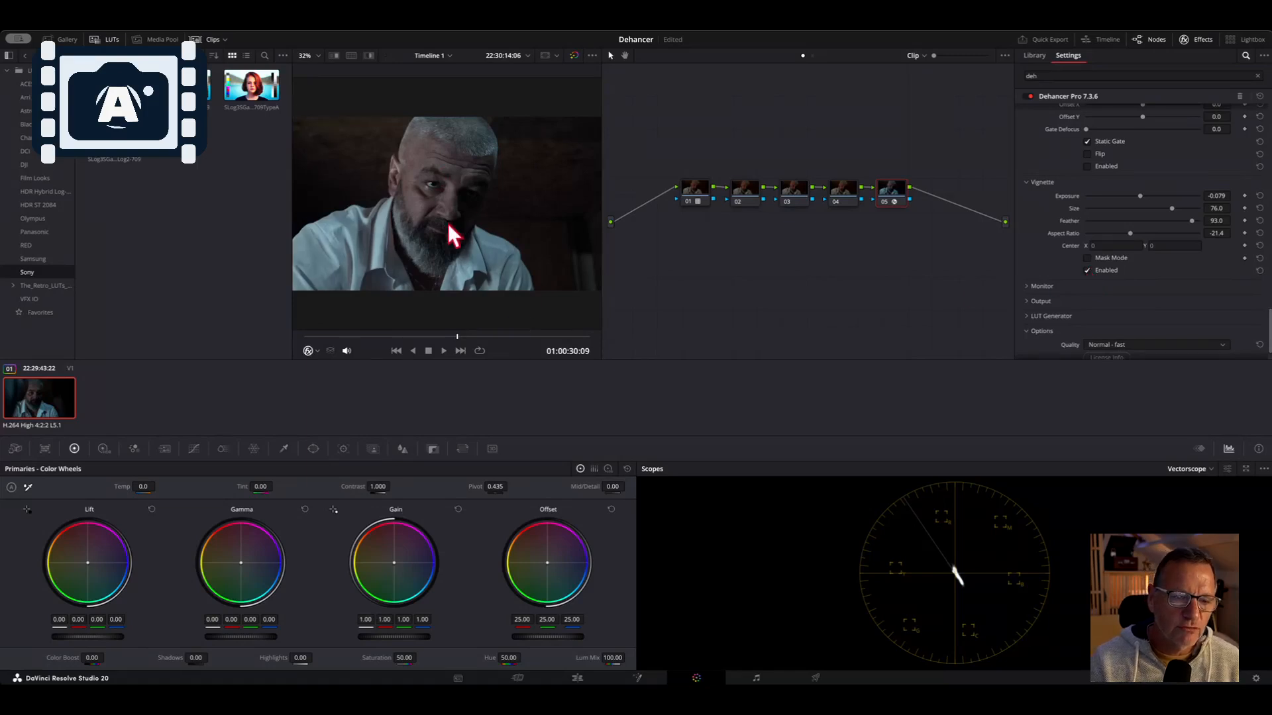
Inspect the face up close and compare the whole grade by toggling the Dehancer node's bypass off and on
{"action": "scroll", "coordinate": [428, 189], "scroll_direction": "up", "scroll_amount": 8}
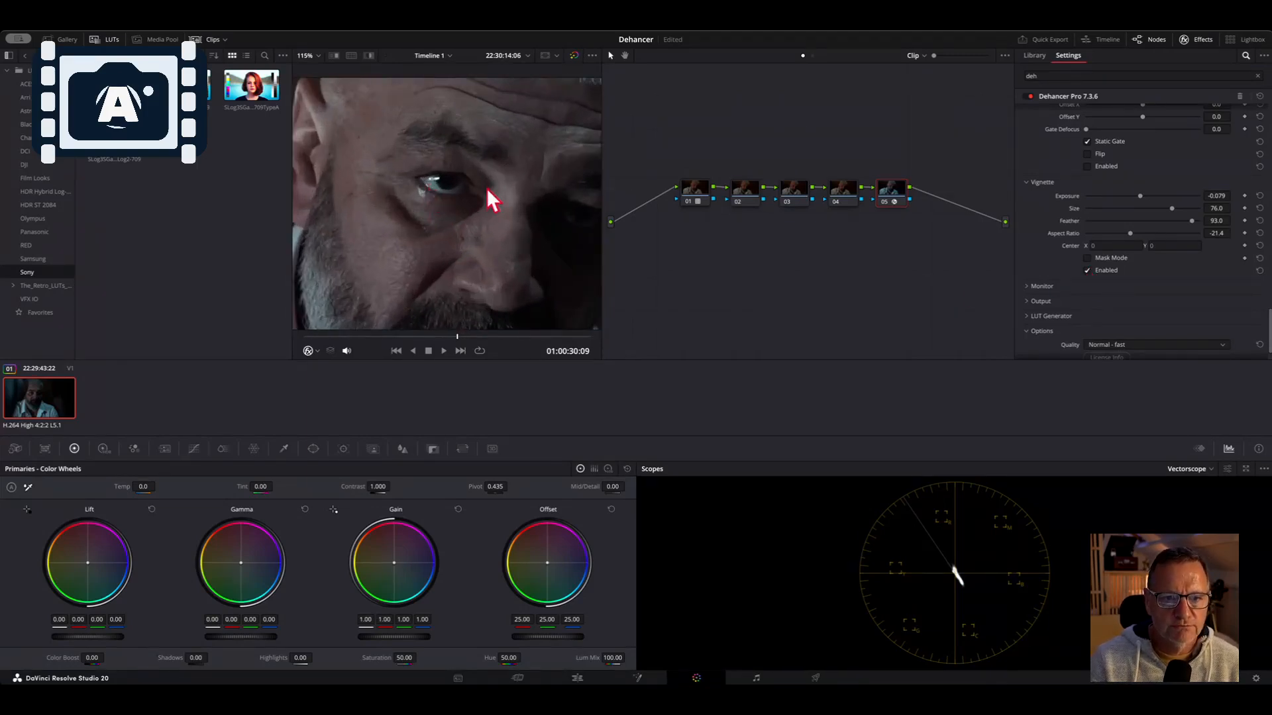
{"action": "scroll", "coordinate": [488, 191], "scroll_direction": "down", "scroll_amount": 8}
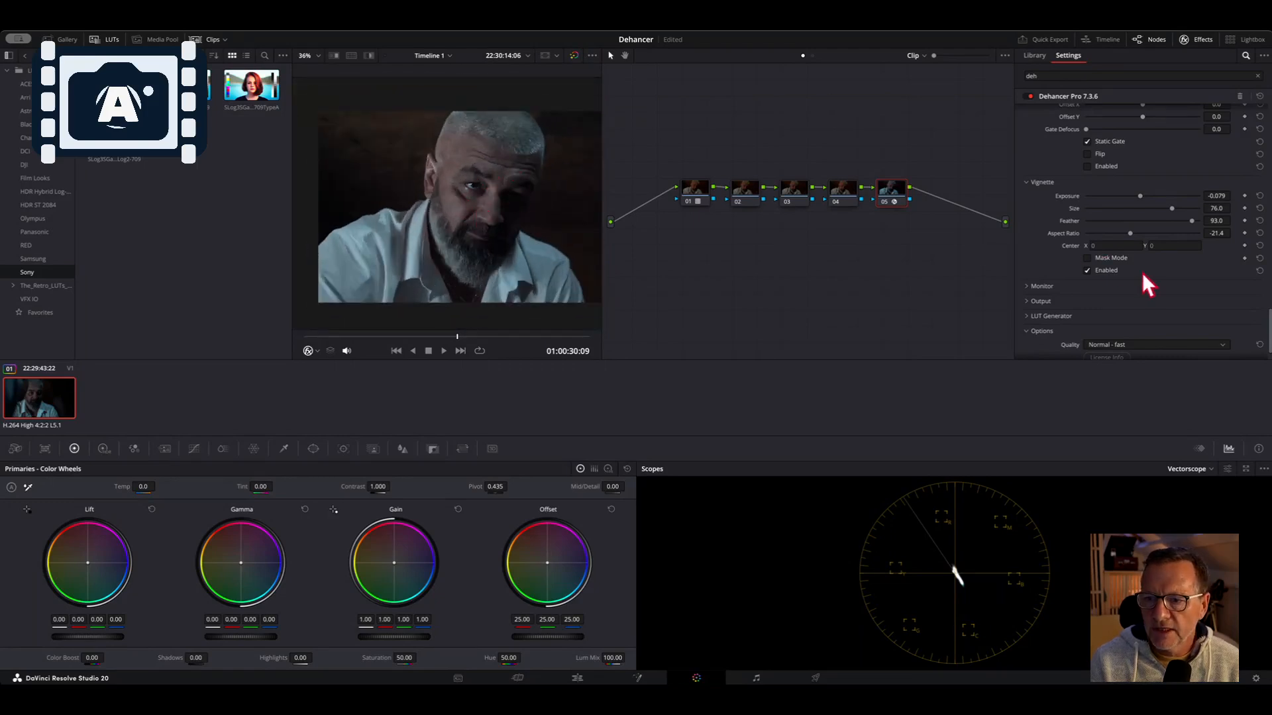
{"action": "scroll", "coordinate": [1128, 276], "scroll_direction": "up", "scroll_amount": 5}
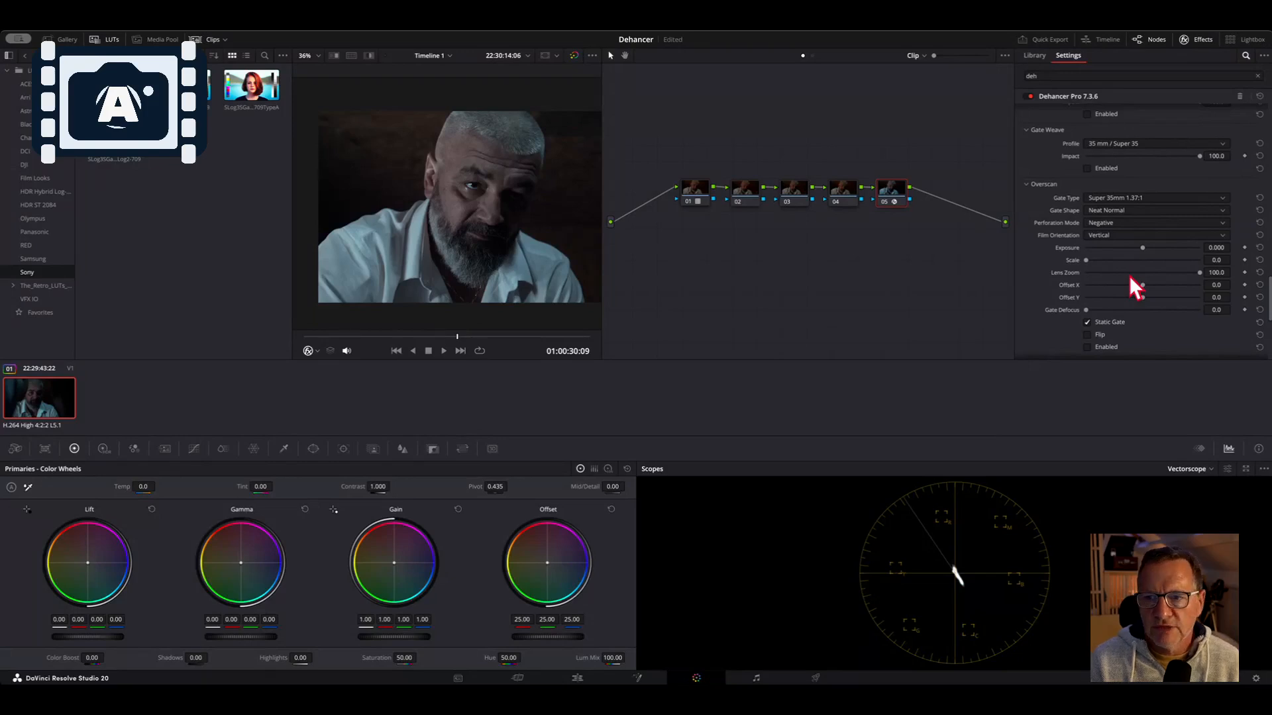
{"action": "scroll", "coordinate": [1129, 276], "scroll_direction": "up", "scroll_amount": 4}
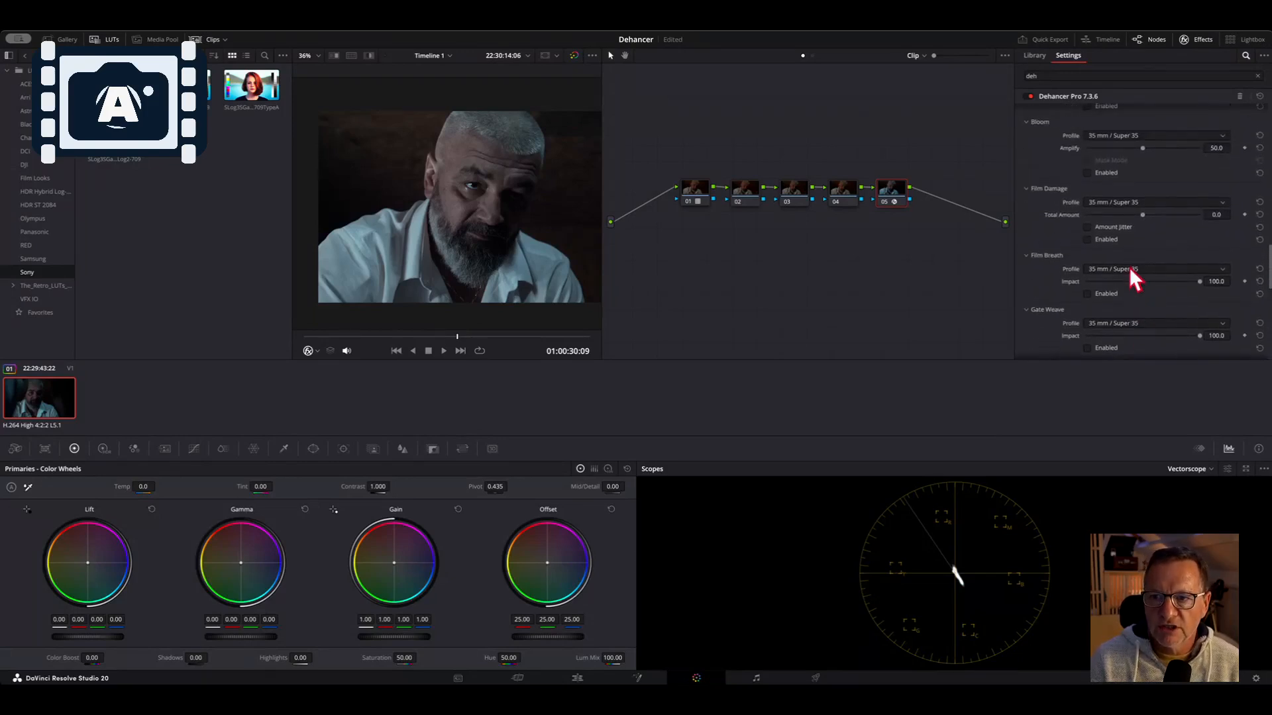
{"action": "scroll", "coordinate": [1130, 210], "scroll_direction": "up", "scroll_amount": 8}
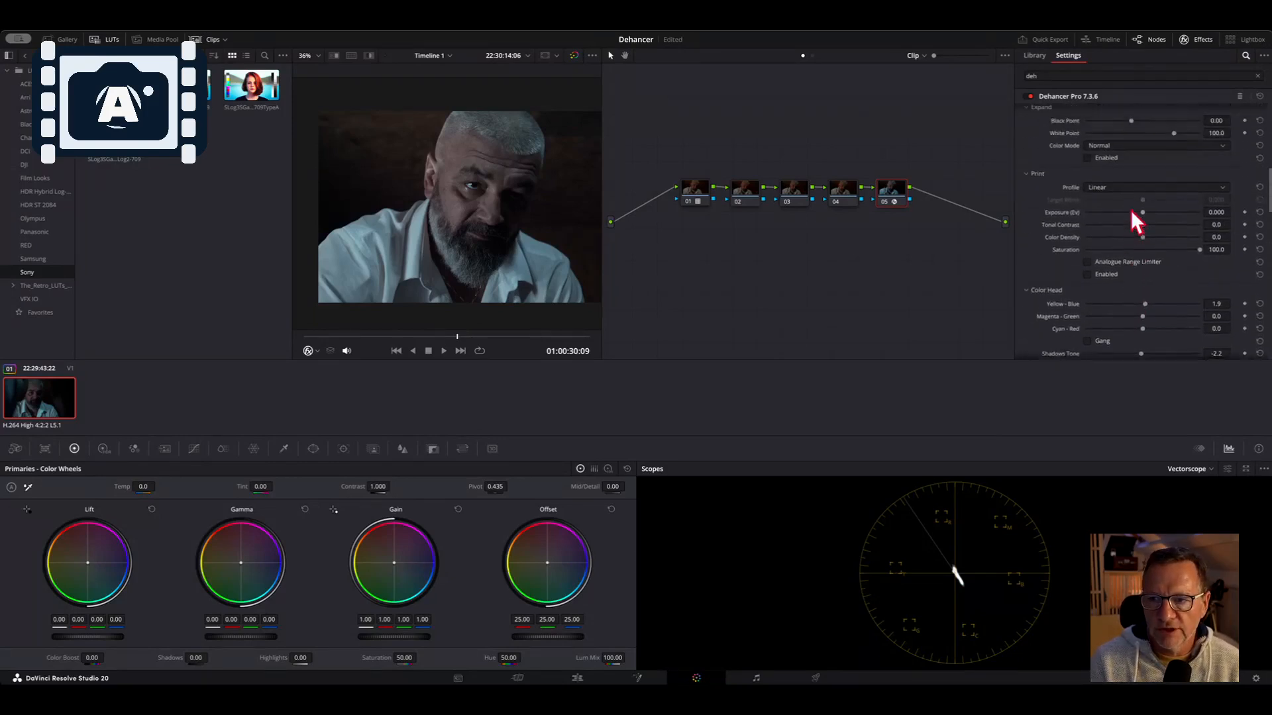
{"action": "left_click", "coordinate": [884, 200]}
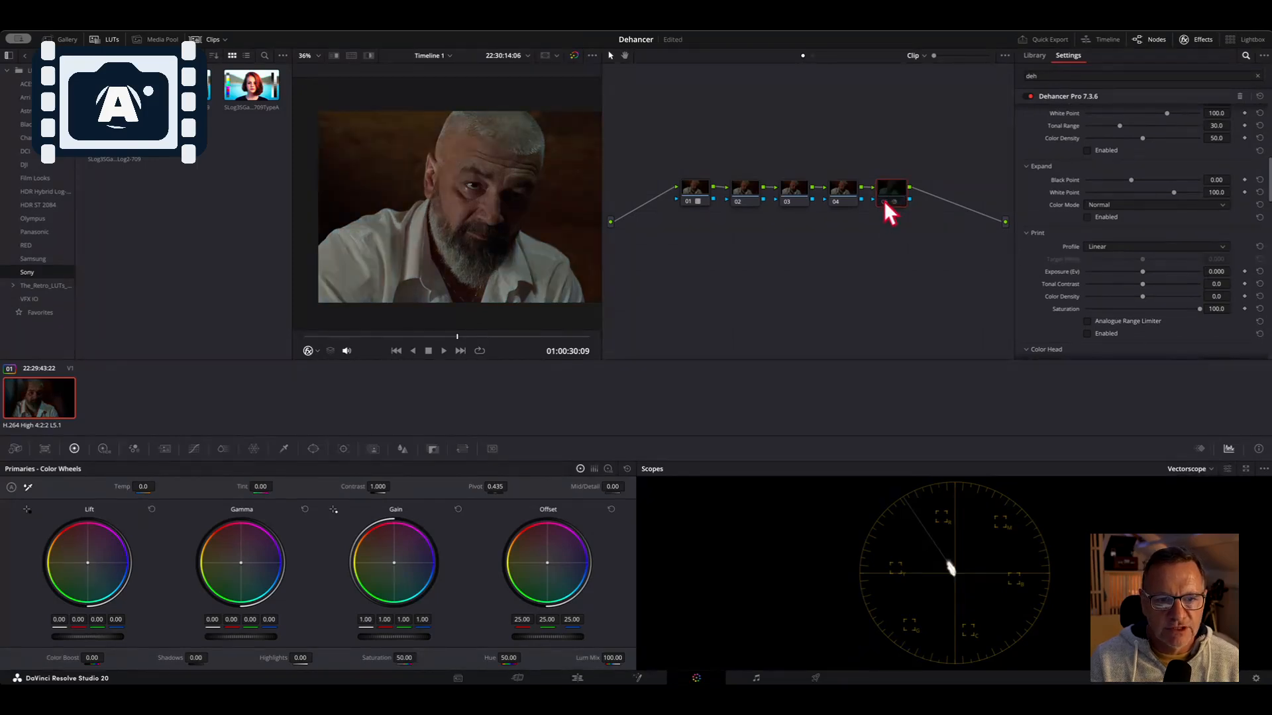
{"action": "left_click", "coordinate": [884, 201]}
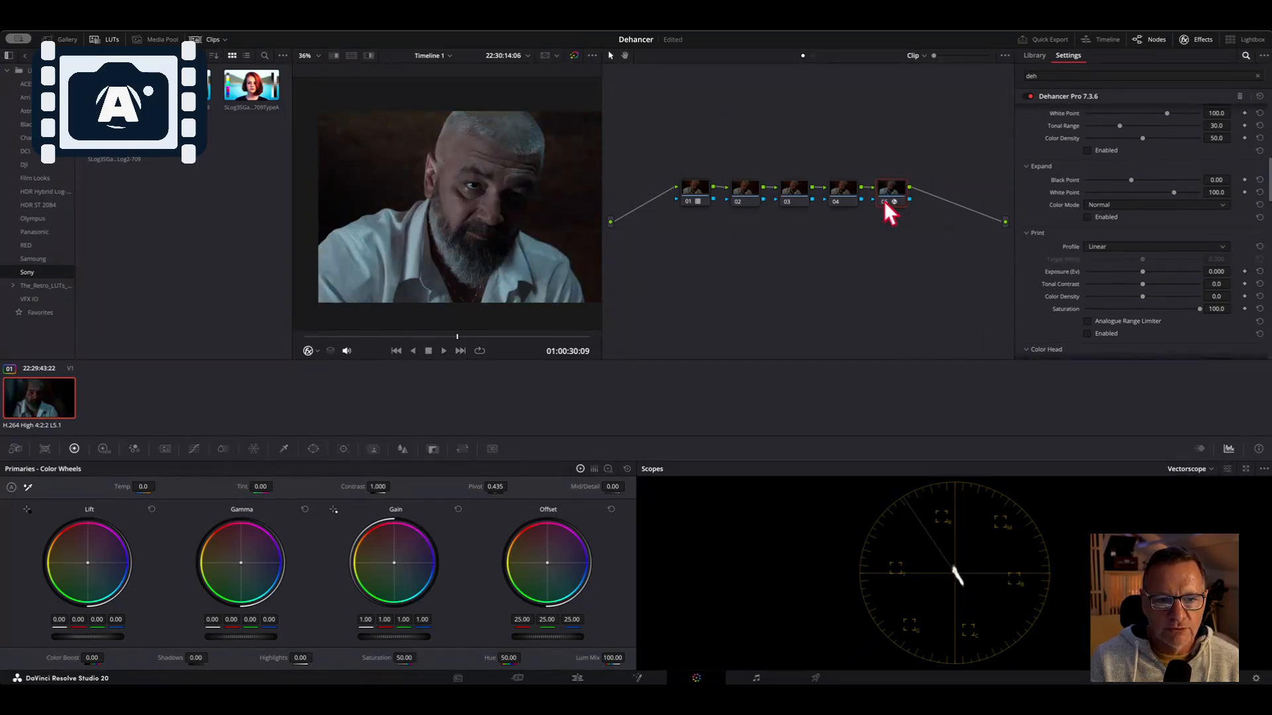